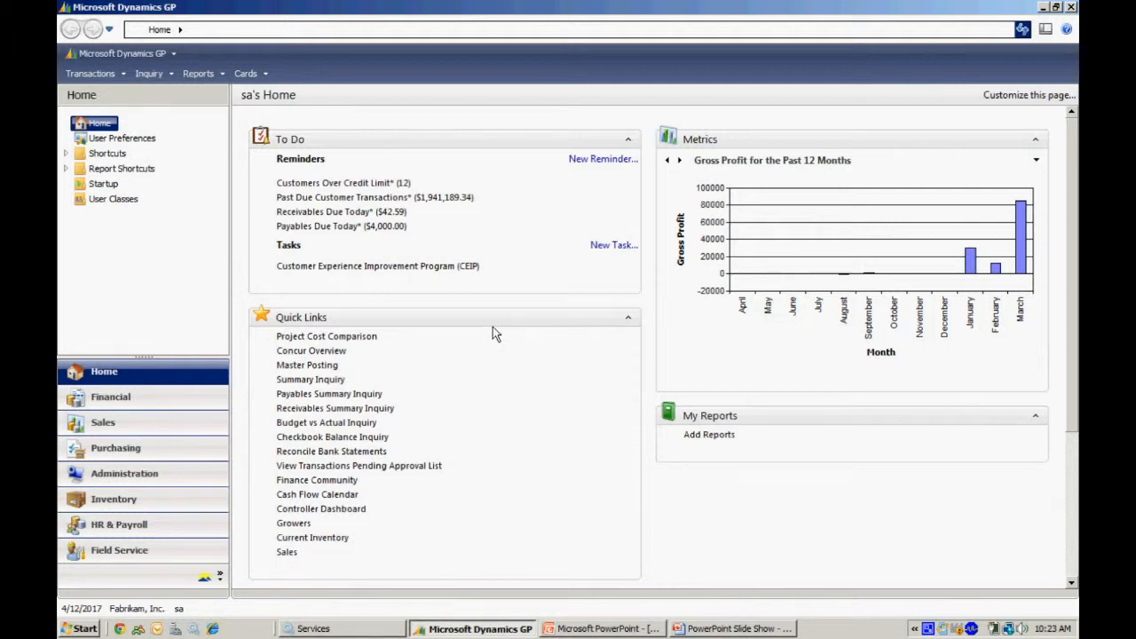
Open the table resource descriptions and bring up the list of table names.
left_click(162, 56)
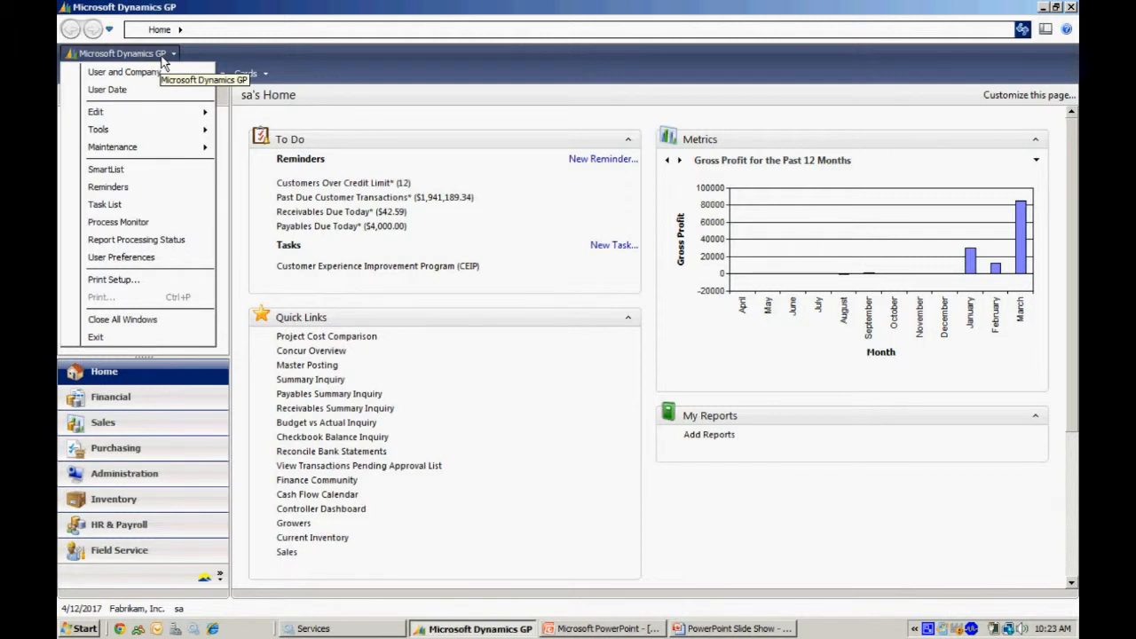
mouse_move(159, 129)
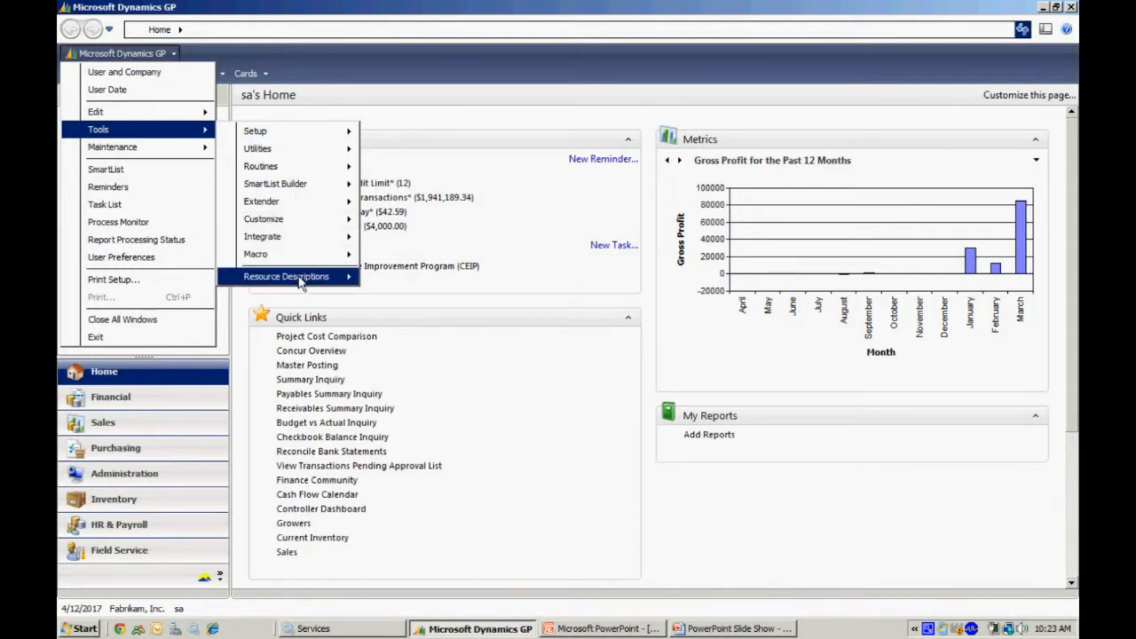
mouse_move(317, 278)
left_click(397, 279)
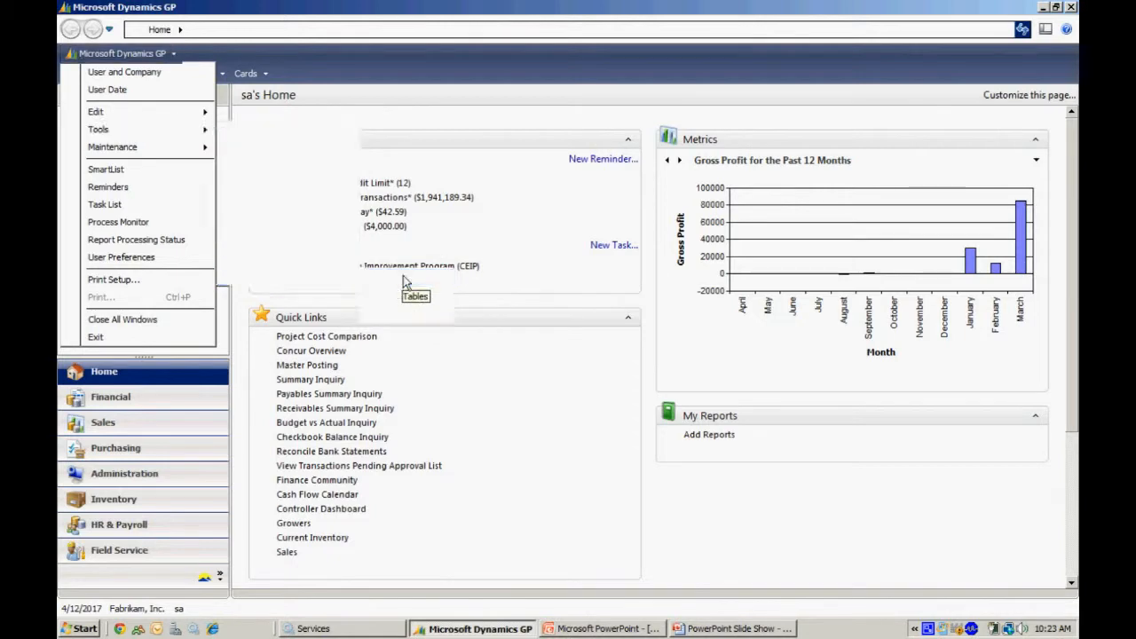
left_click(407, 113)
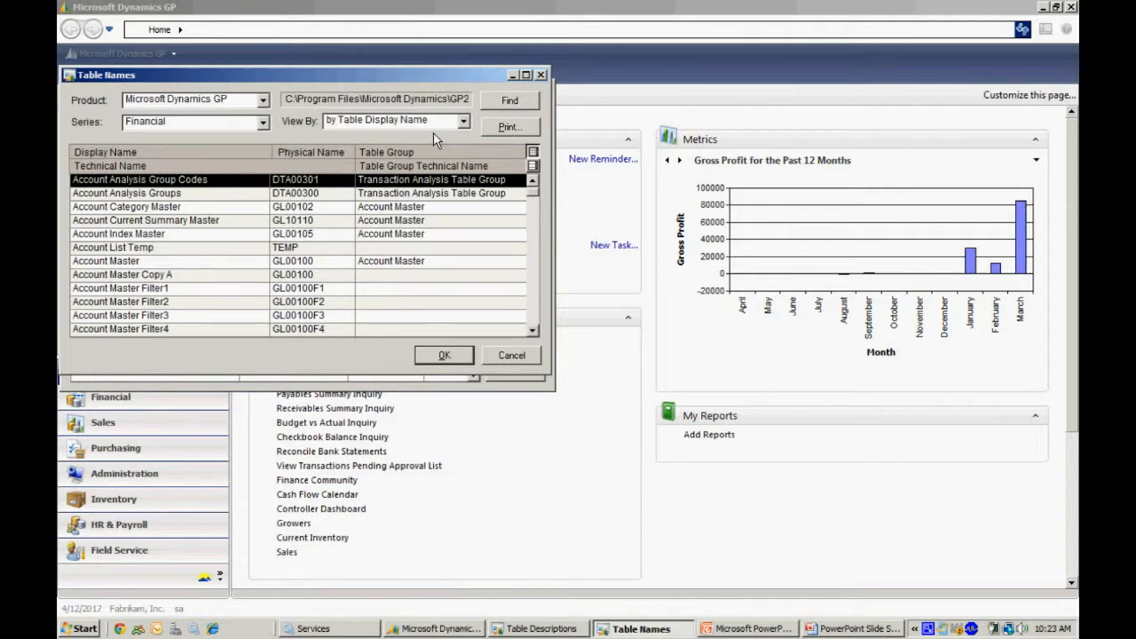
View the Financial tables by physical name, locate CM Checkbook Master, and close the table descriptions.
left_click(463, 122)
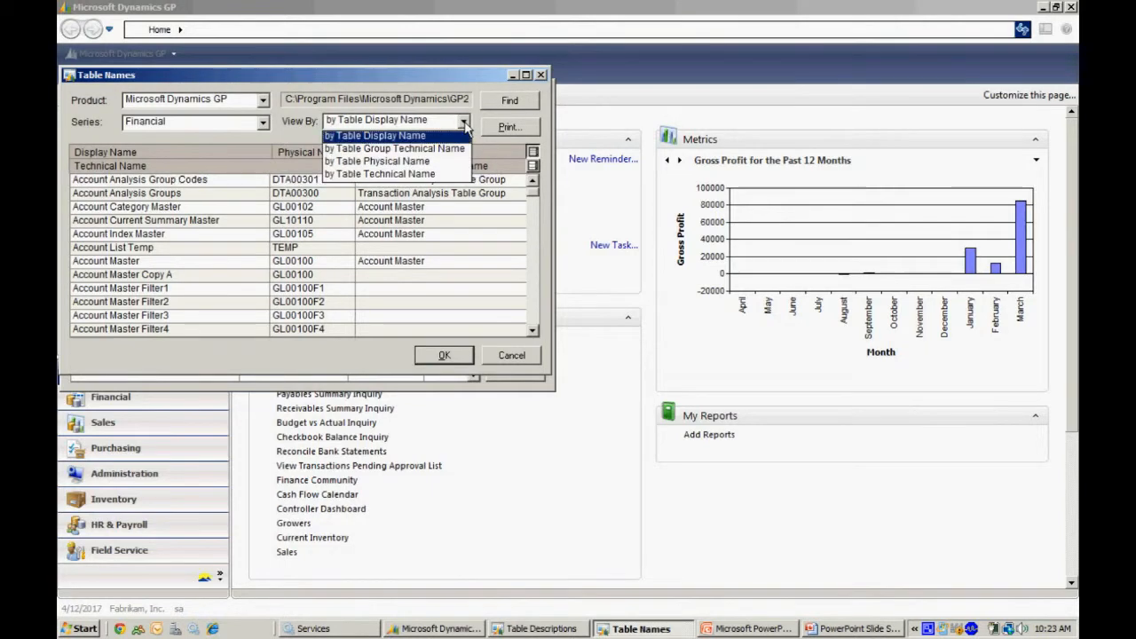
left_click(414, 163)
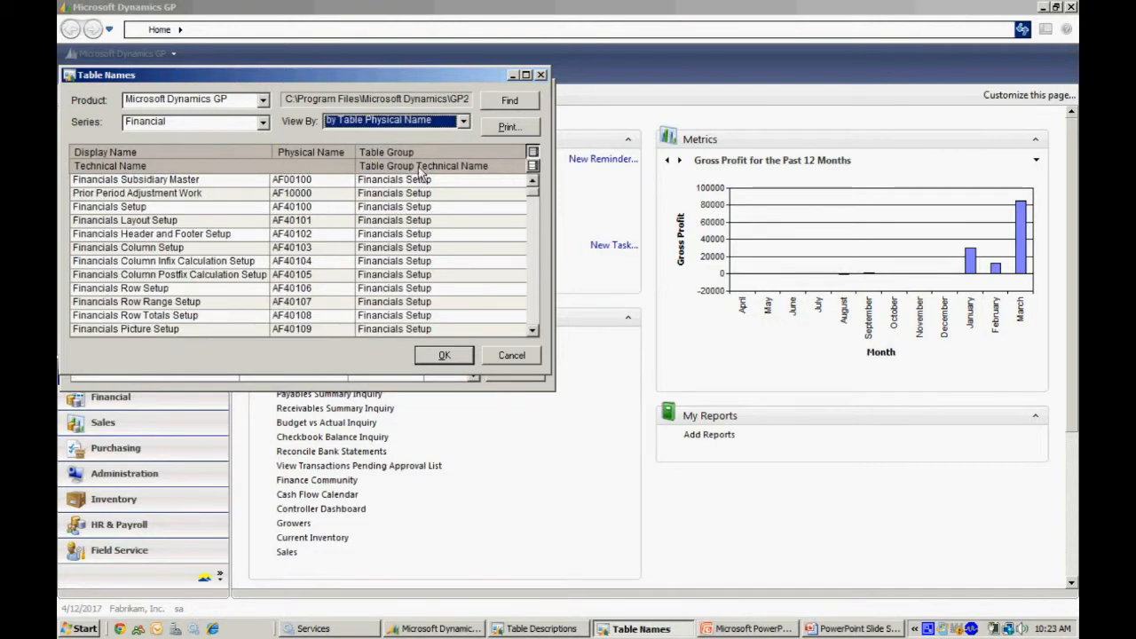
left_click(531, 301)
left_click(531, 301)
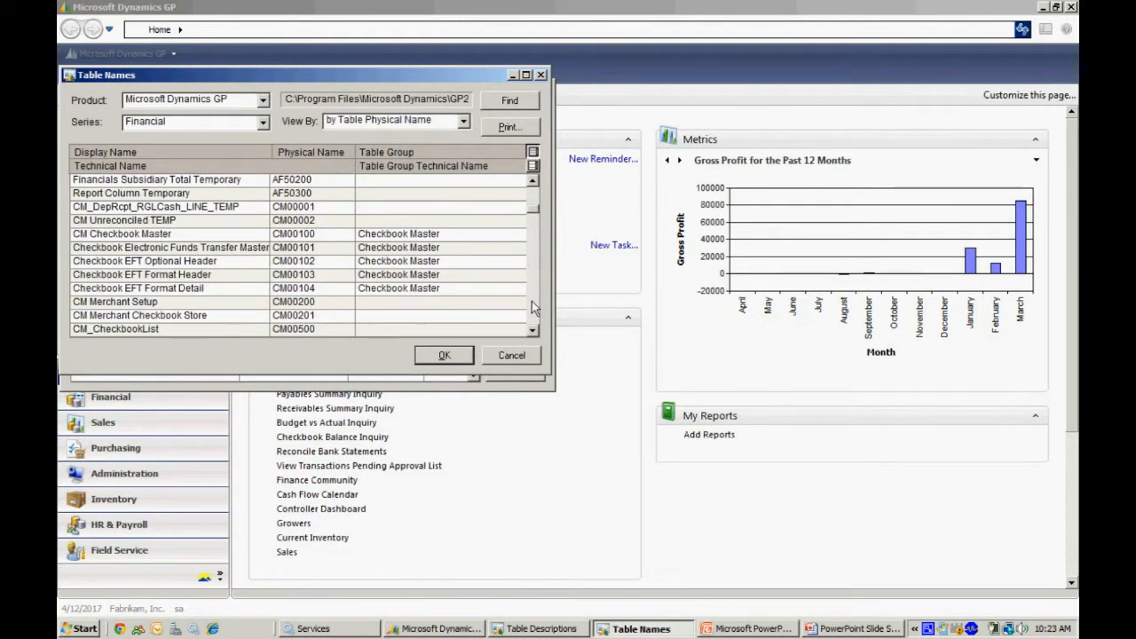
left_click(176, 235)
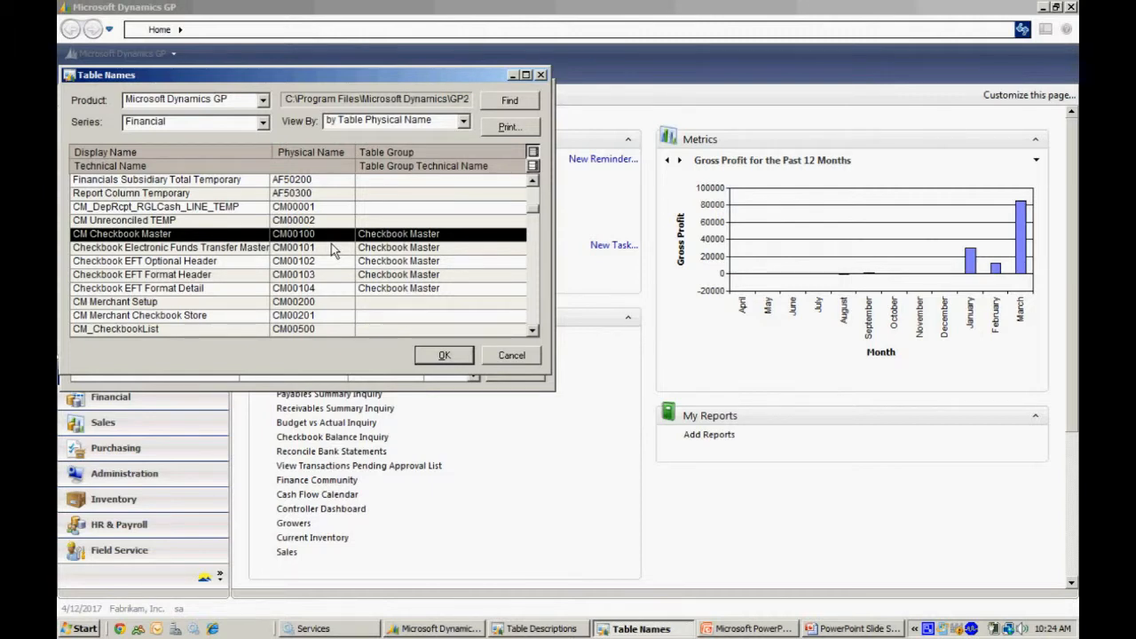
left_click(490, 359)
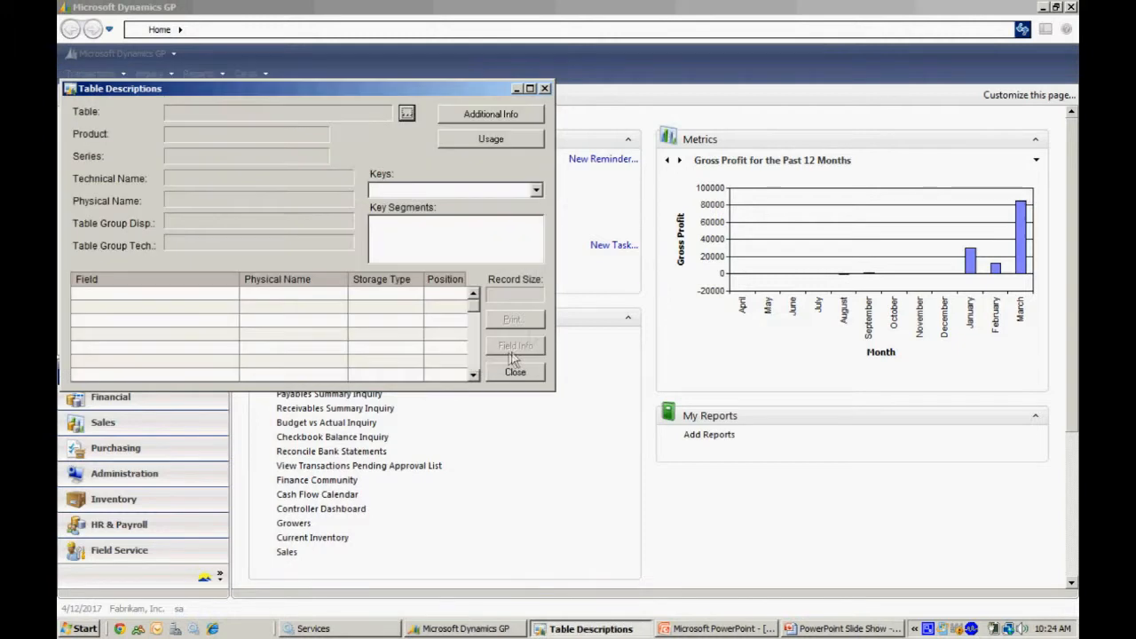
left_click(548, 91)
Start a new list in SmartList Builder with the SmartList ID NEW CASH.
left_click(114, 53)
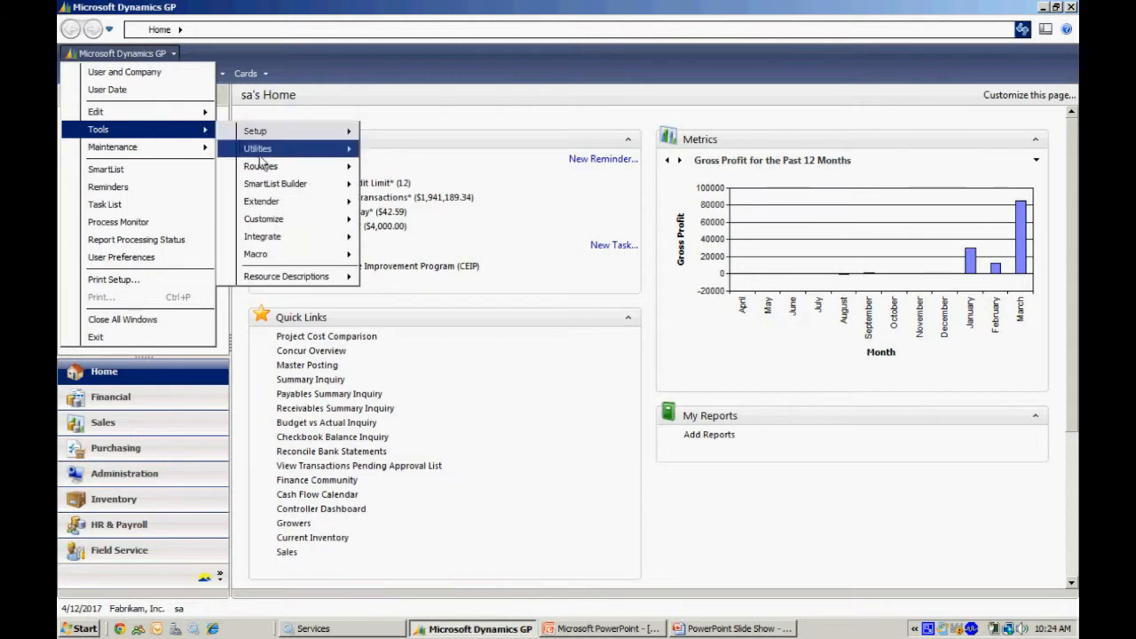
mouse_move(306, 190)
left_click(396, 187)
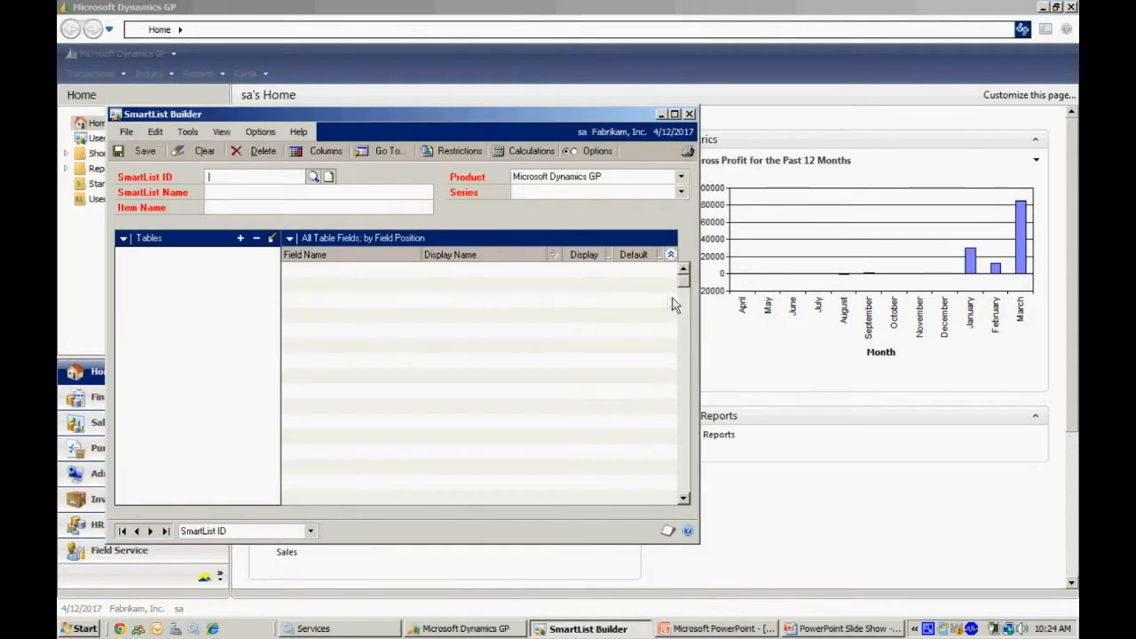
type("NEW CASH")
key("Tab")
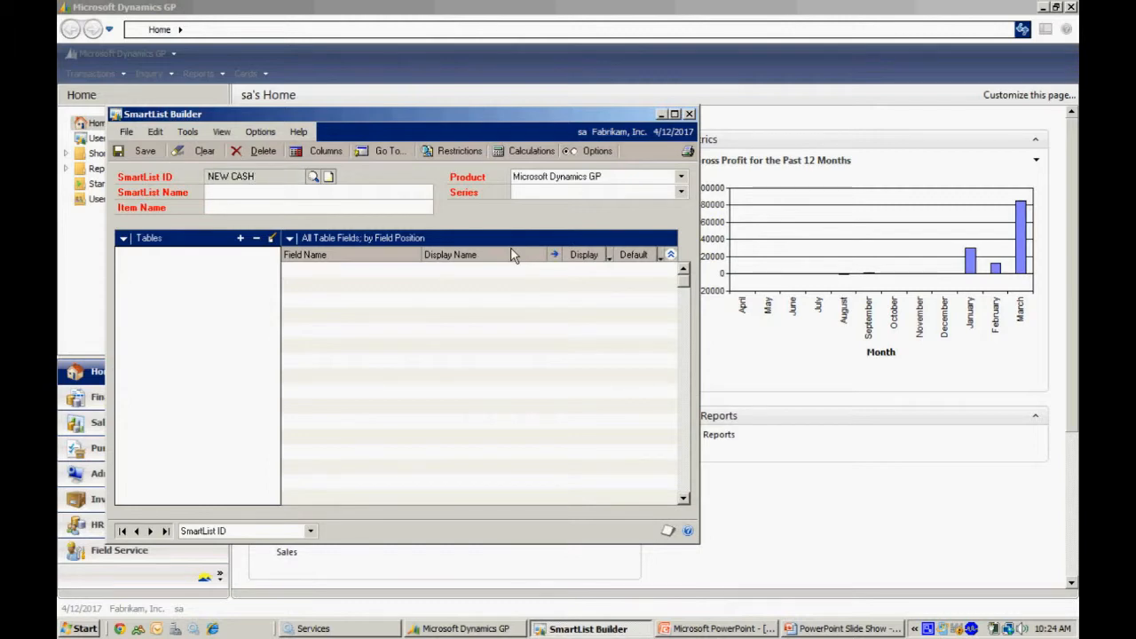
Name the SmartList and its item New Cash Across All Companies and assign it to the Financial series.
type("New Cash Across All Companies")
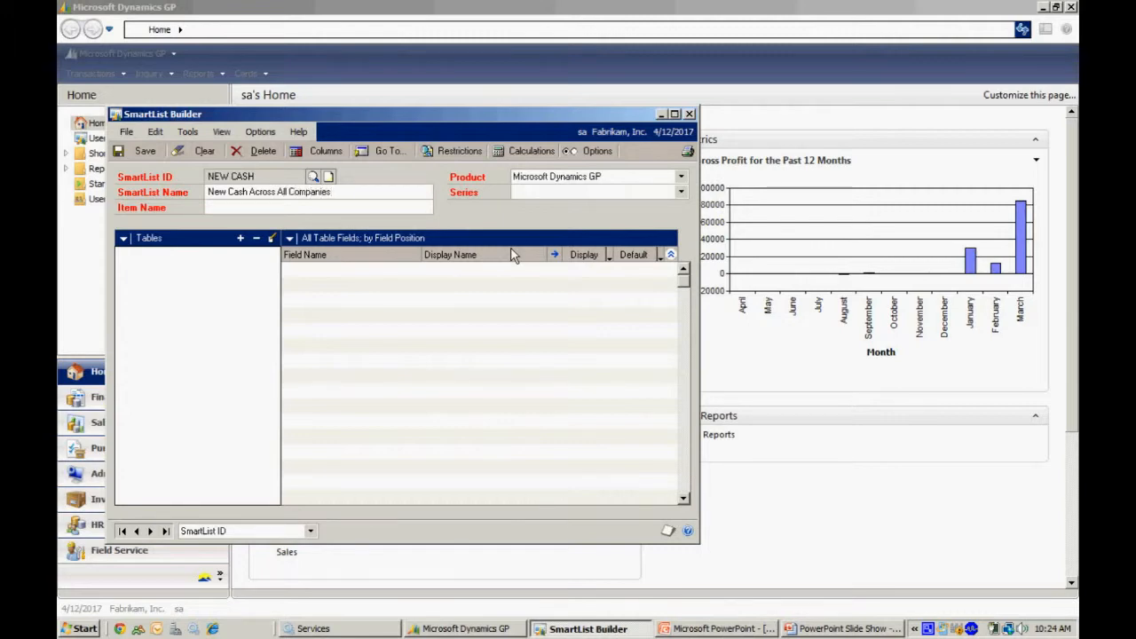
key("Tab")
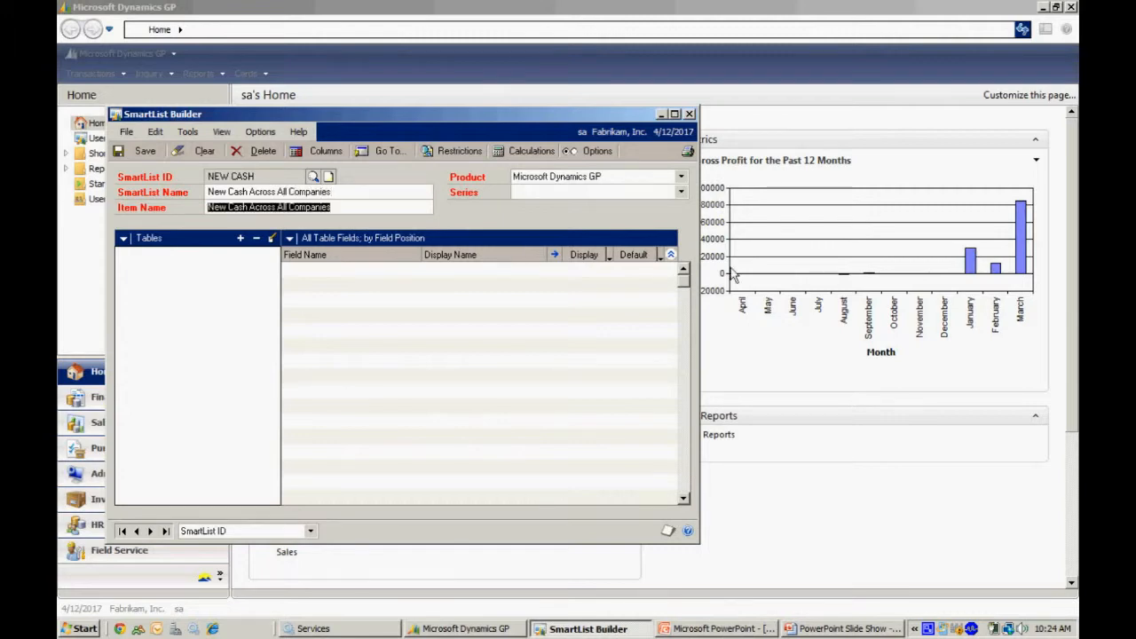
left_click(682, 193)
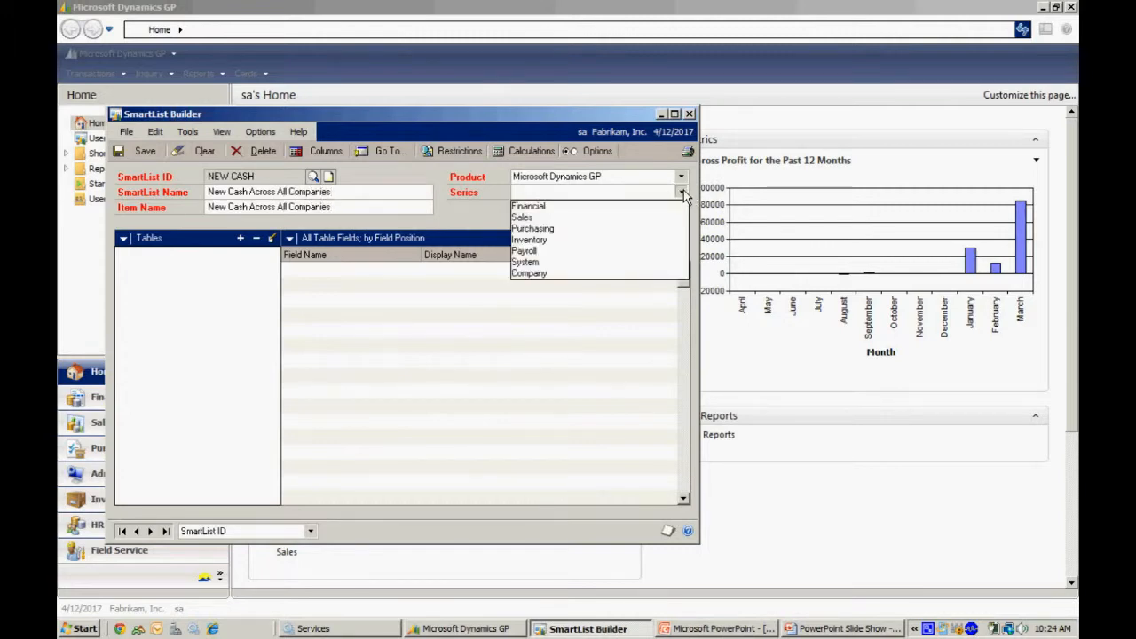
left_click(618, 206)
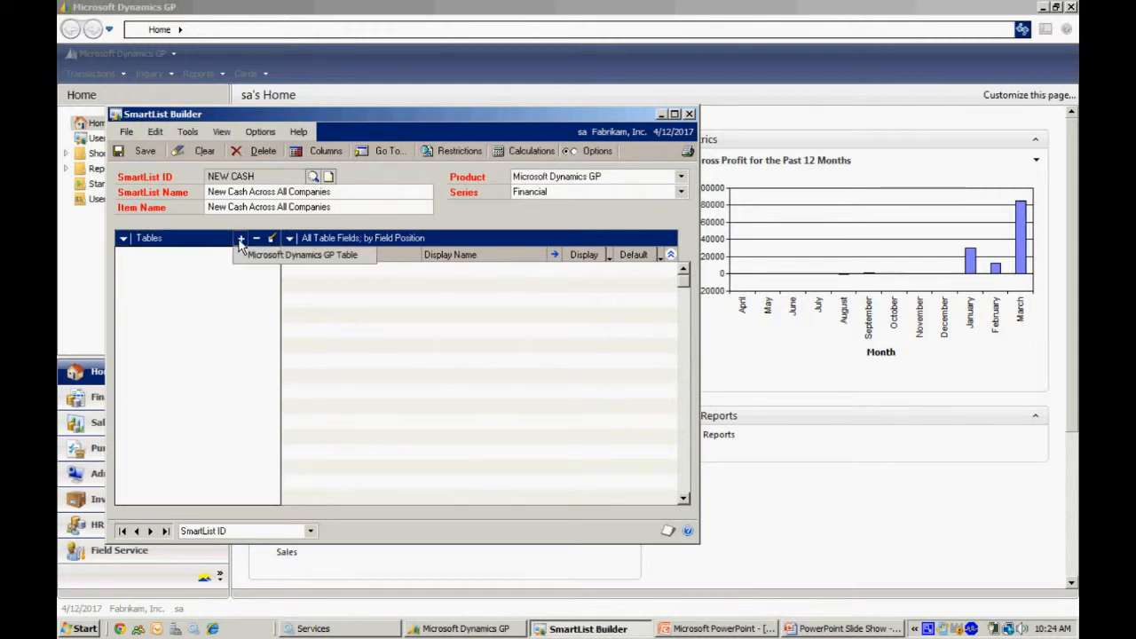
Begin adding a Microsoft Dynamics GP table and switch the table list to physical names.
left_click(247, 257)
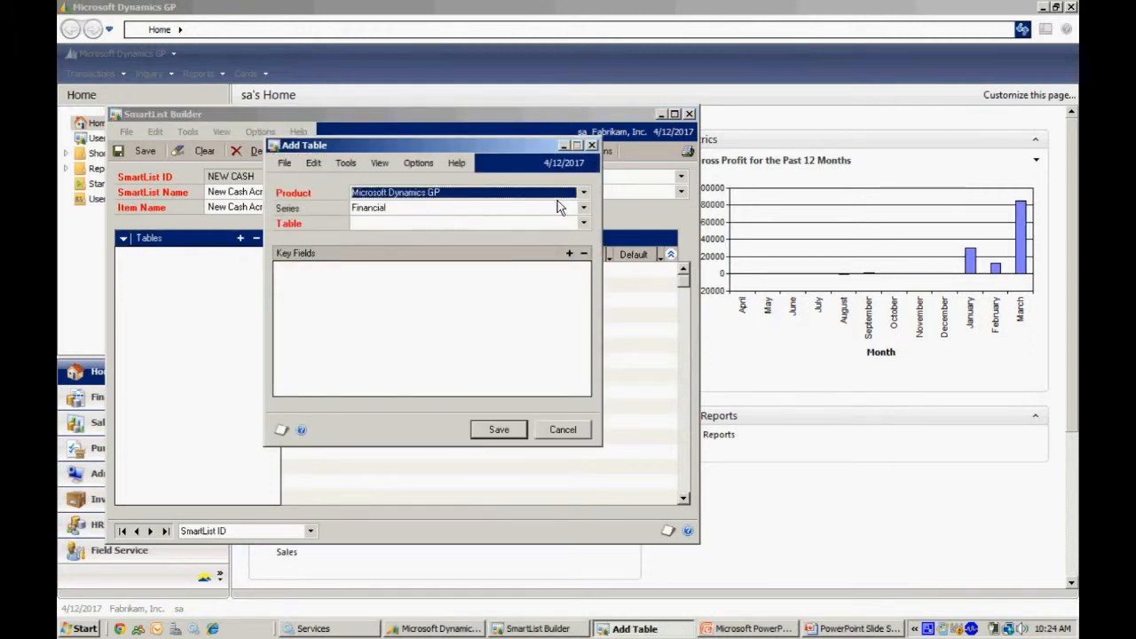
left_click(583, 224)
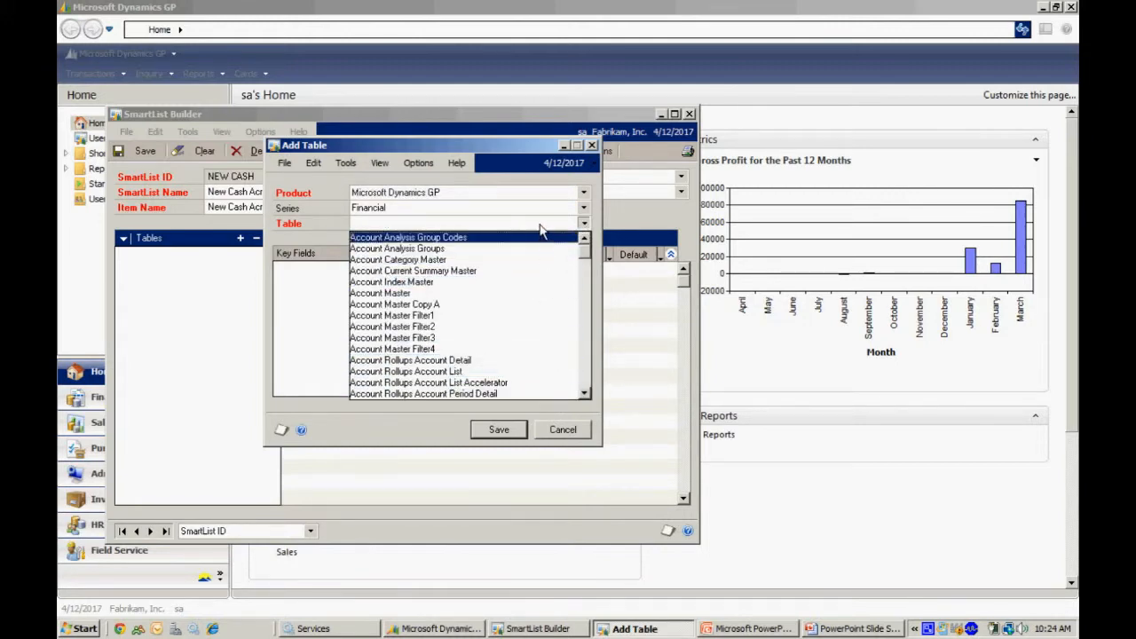
left_click(541, 227)
left_click(378, 163)
mouse_move(426, 181)
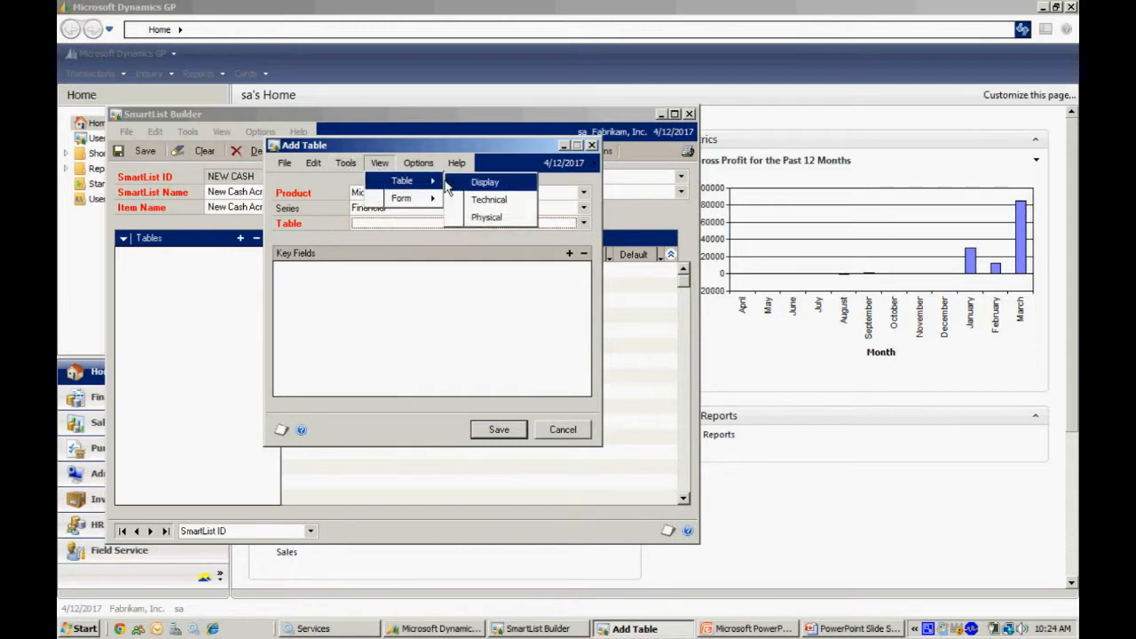
left_click(478, 217)
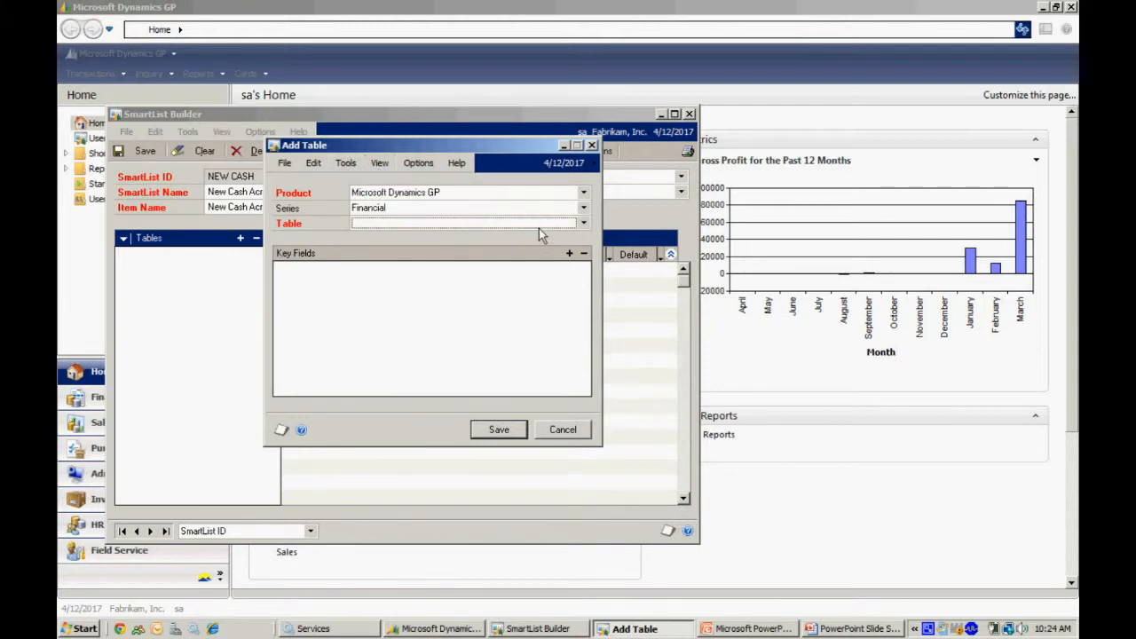
Add the Financial table CM00100 to the SmartList with its default key field.
left_click(583, 224)
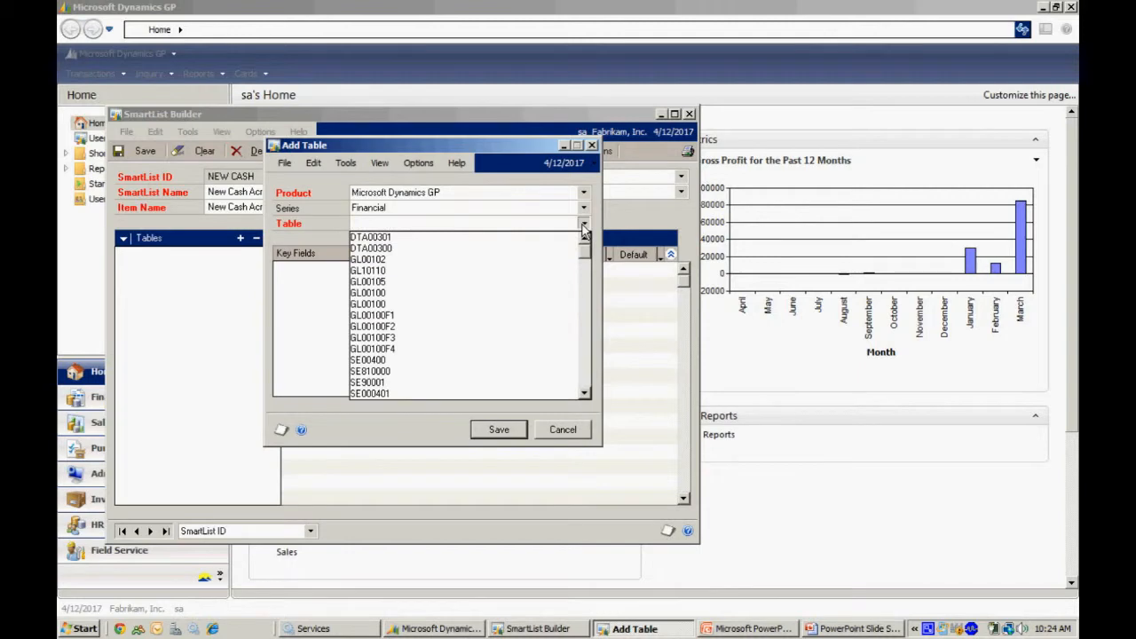
left_click(586, 341)
left_click(586, 345)
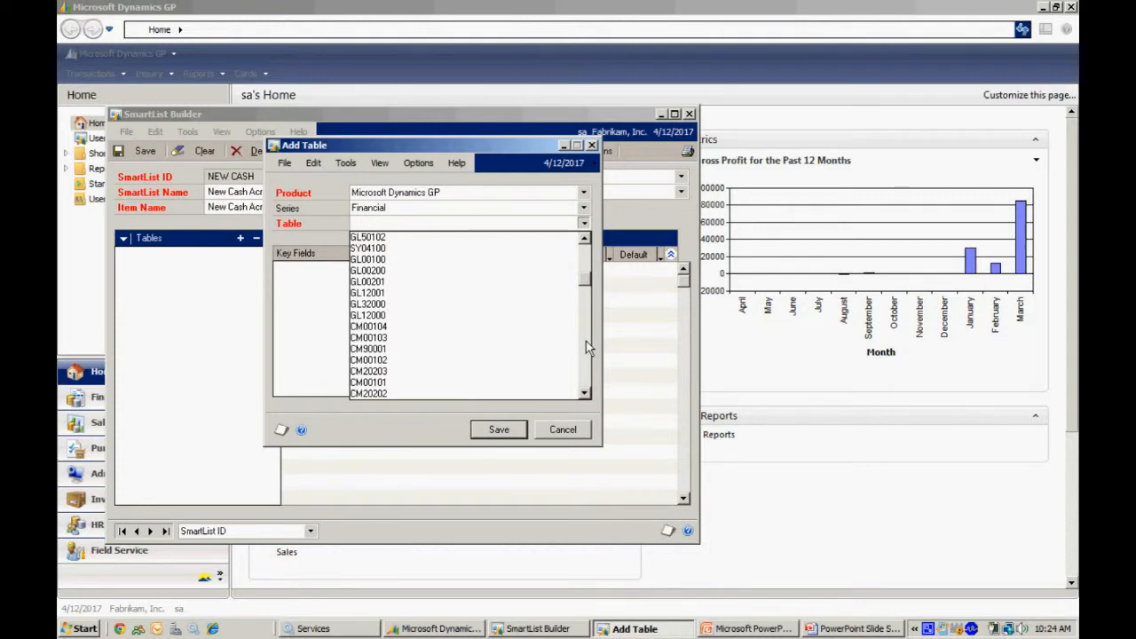
left_click(585, 342)
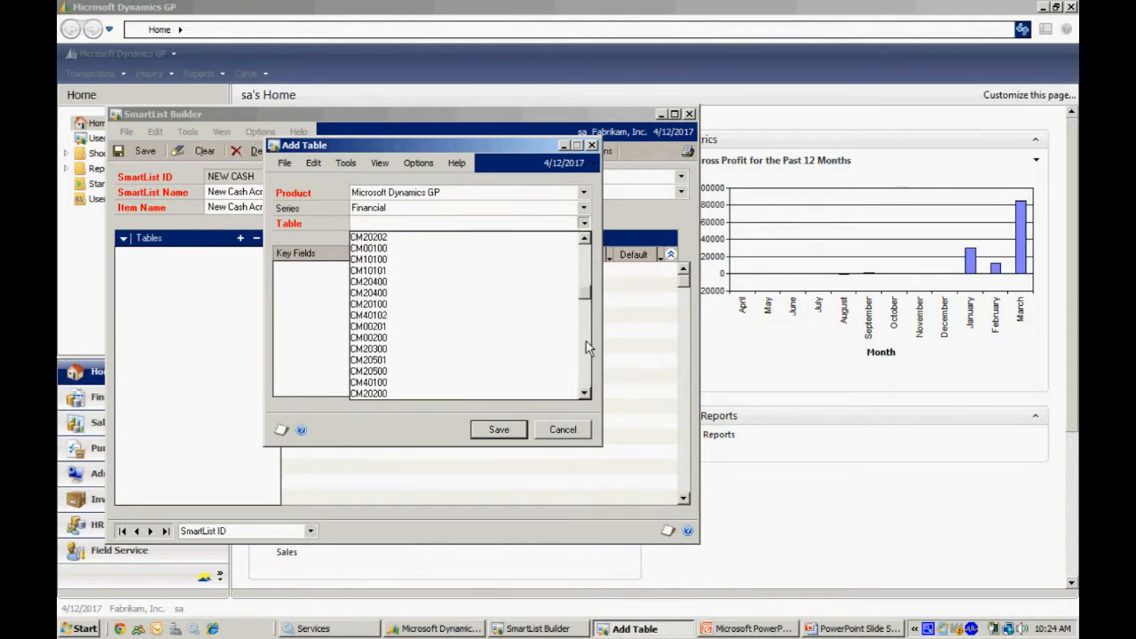
left_click(393, 254)
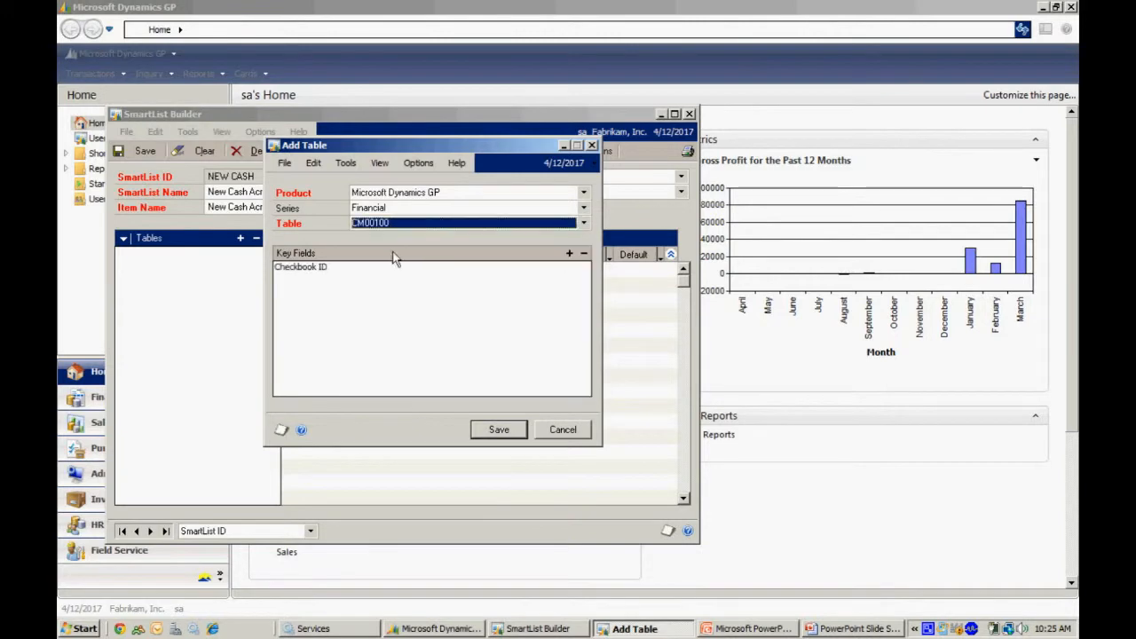
left_click(500, 431)
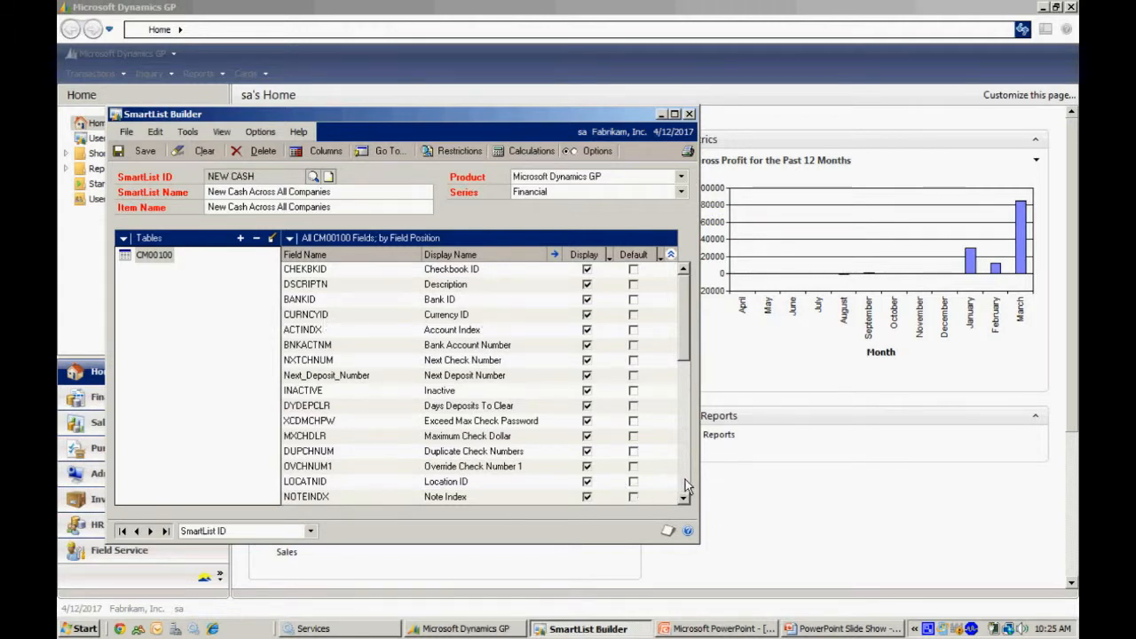
Mark Company ID, Checkbook ID, Description and Current Balance of the CM00100 table as default columns.
left_click(685, 479)
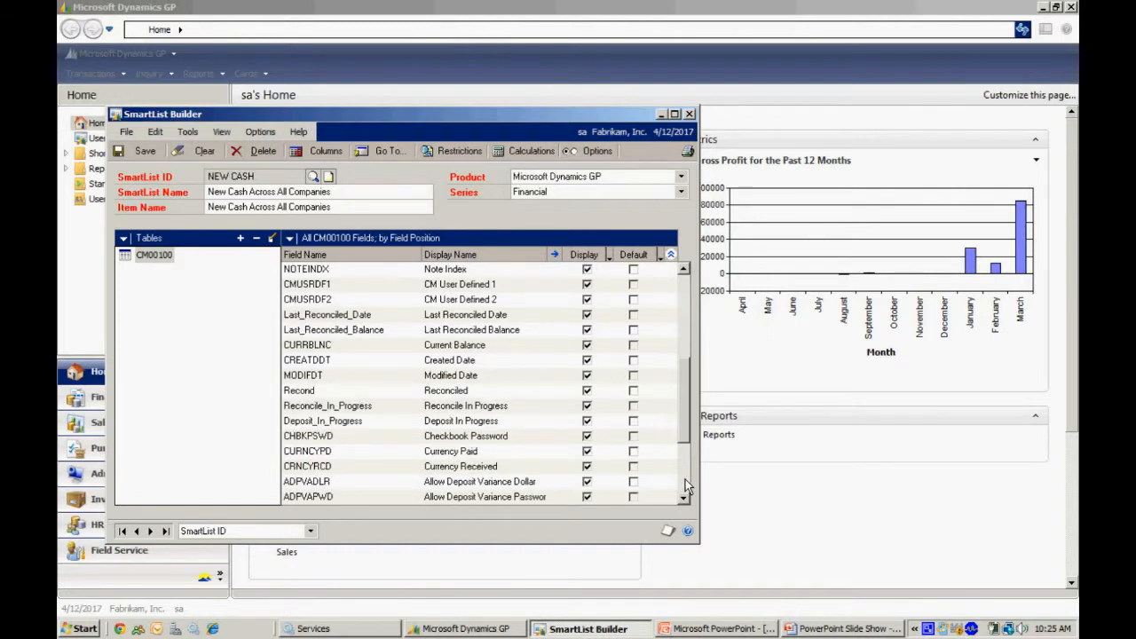
left_click(685, 479)
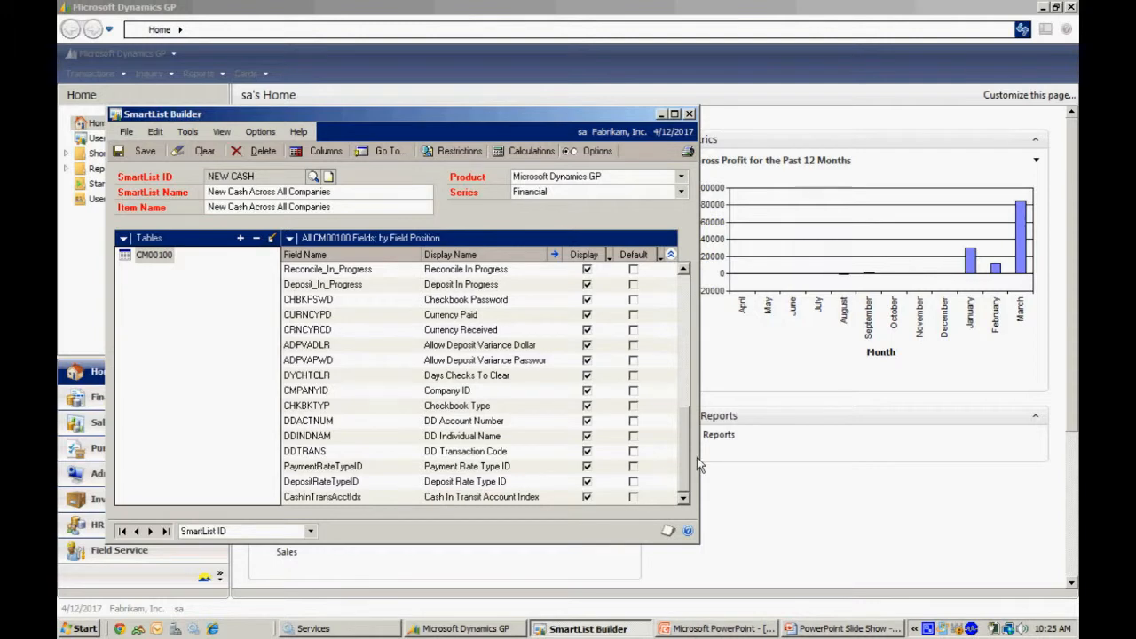
left_click(633, 391)
left_click_drag(685, 439, 692, 279)
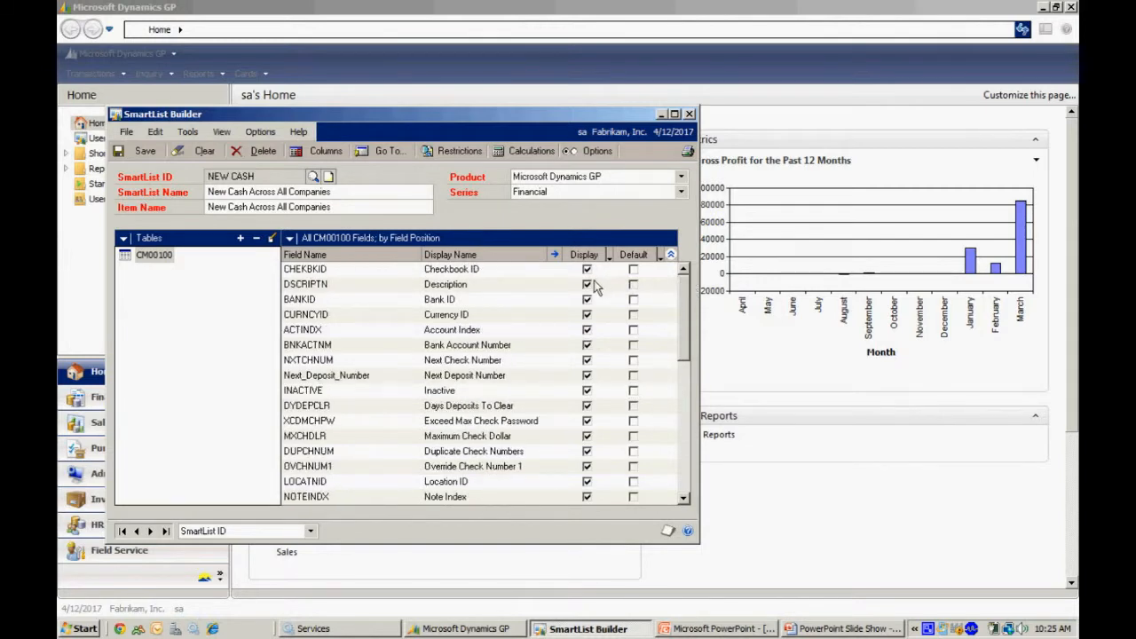
left_click(633, 270)
left_click(633, 285)
left_click(683, 404)
left_click(633, 345)
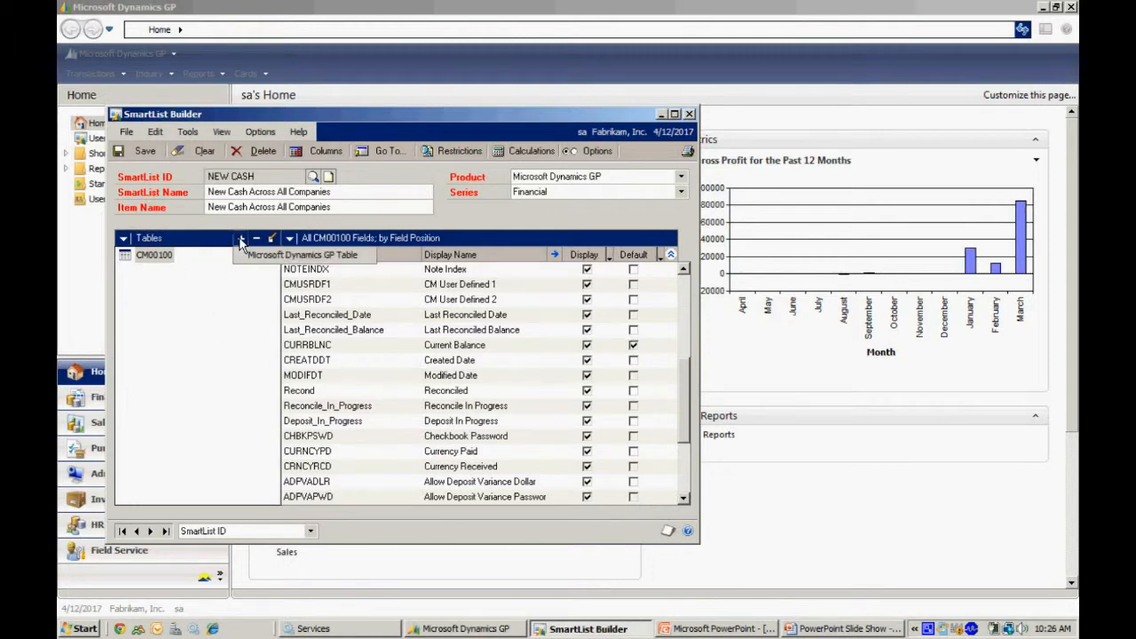
Begin adding a second Microsoft Dynamics GP table, choosing Company Master from the System series.
left_click(253, 258)
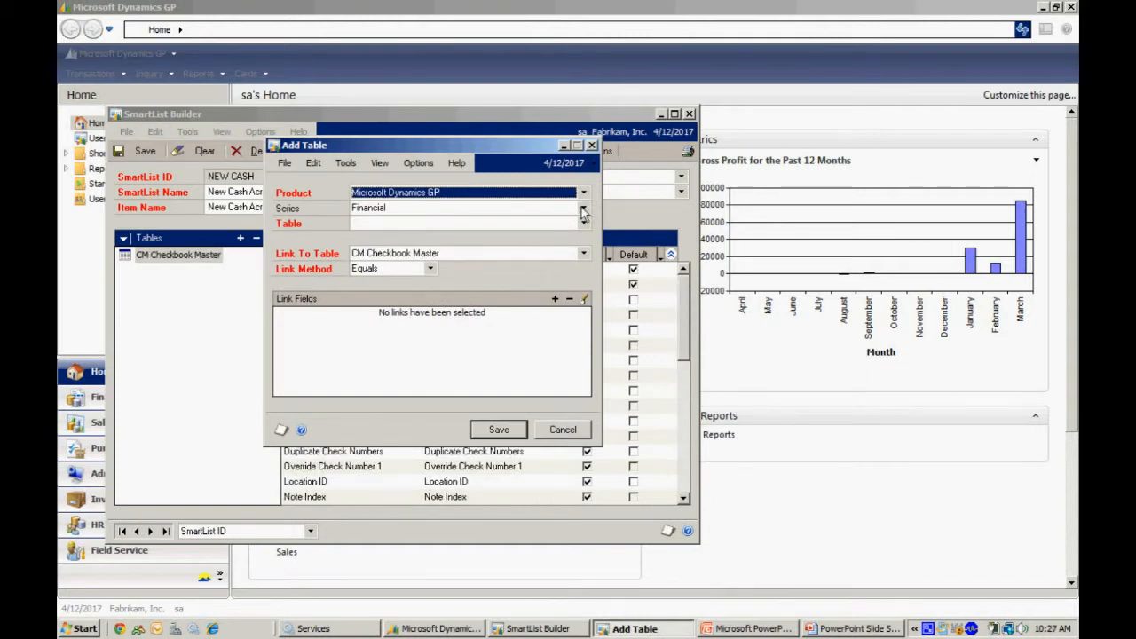
left_click(583, 208)
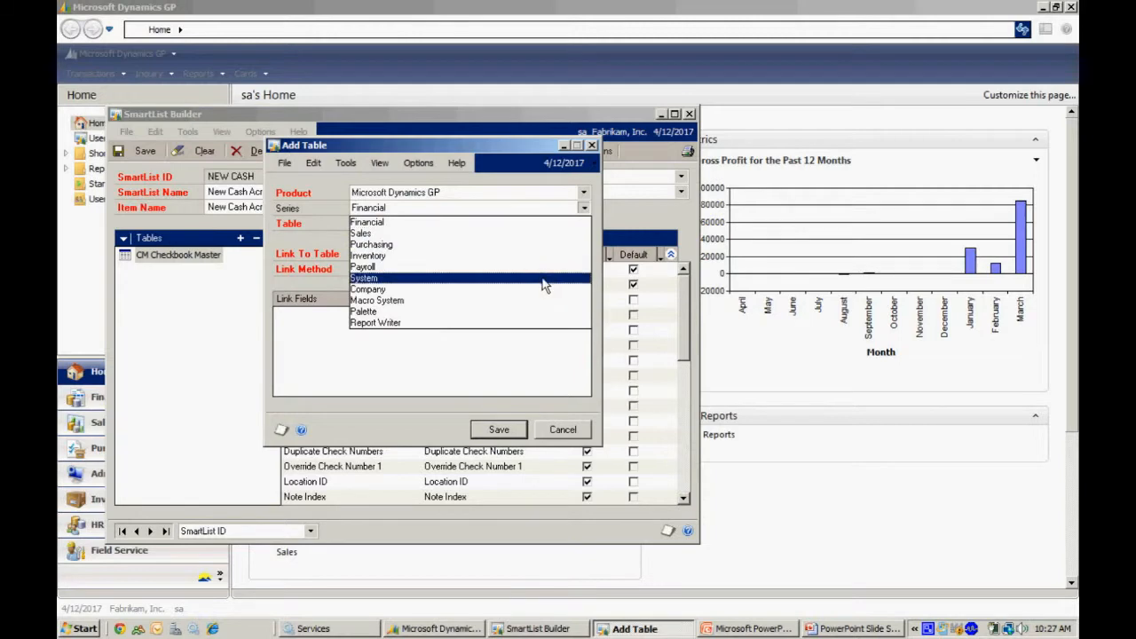
left_click(545, 279)
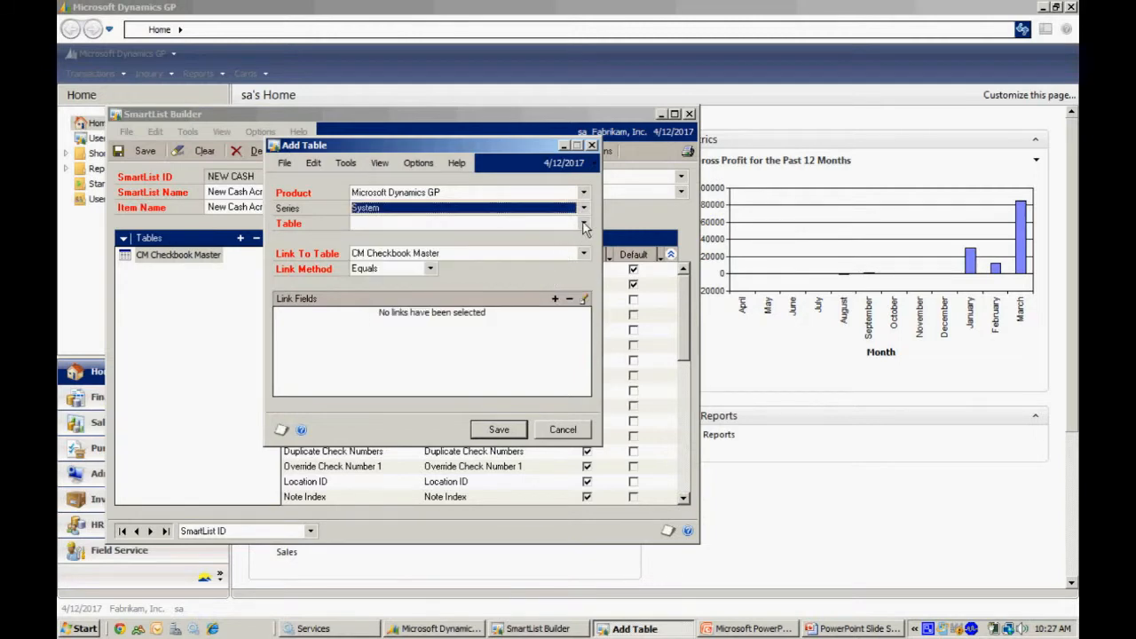
left_click(583, 223)
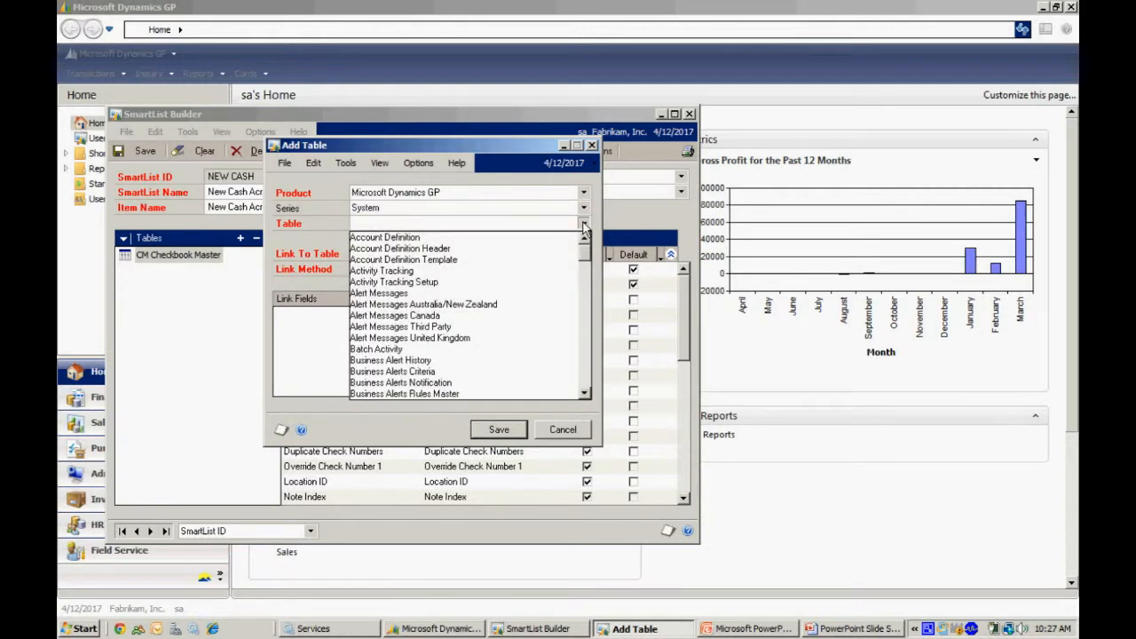
left_click(585, 384)
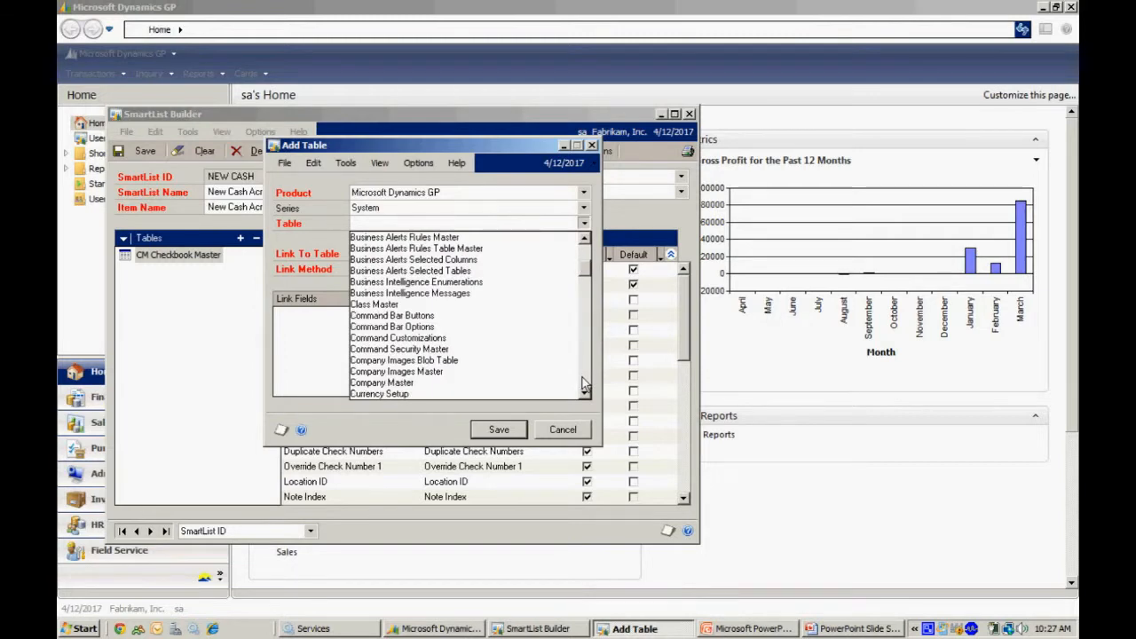
left_click(431, 387)
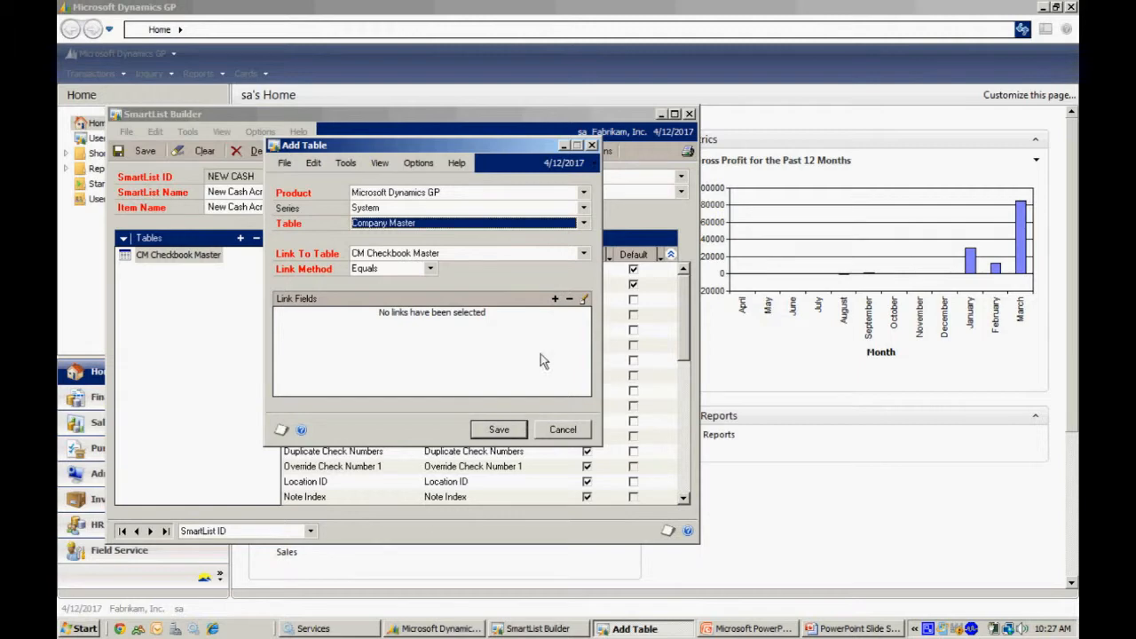
Link CM Checkbook Master to Company Master on Company ID in both tables and save the added table.
left_click(554, 299)
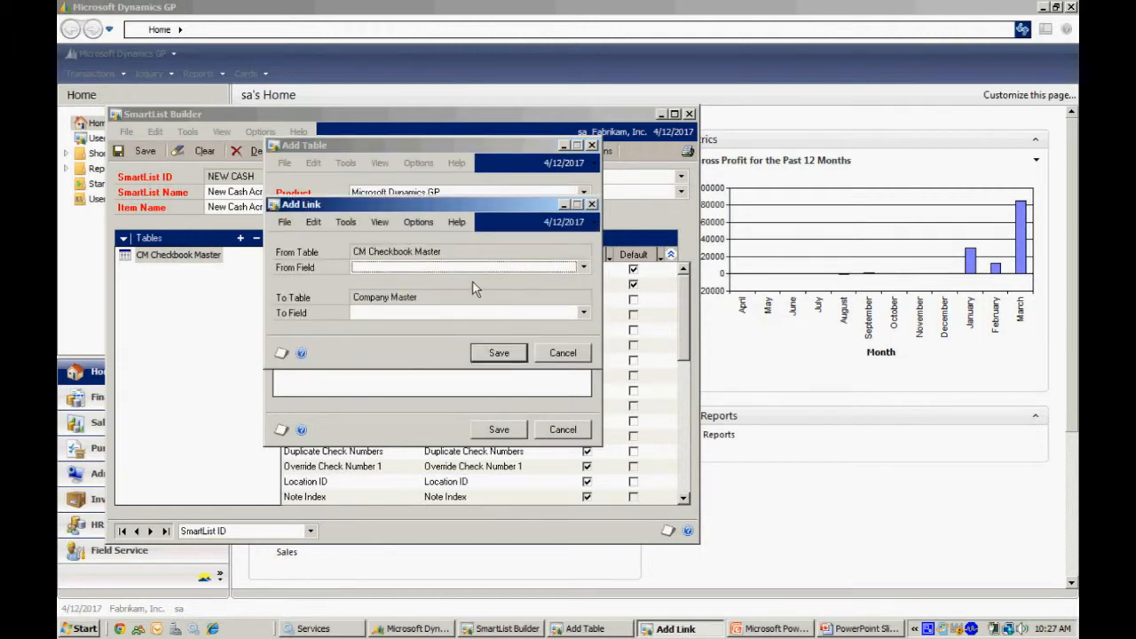
left_click(583, 267)
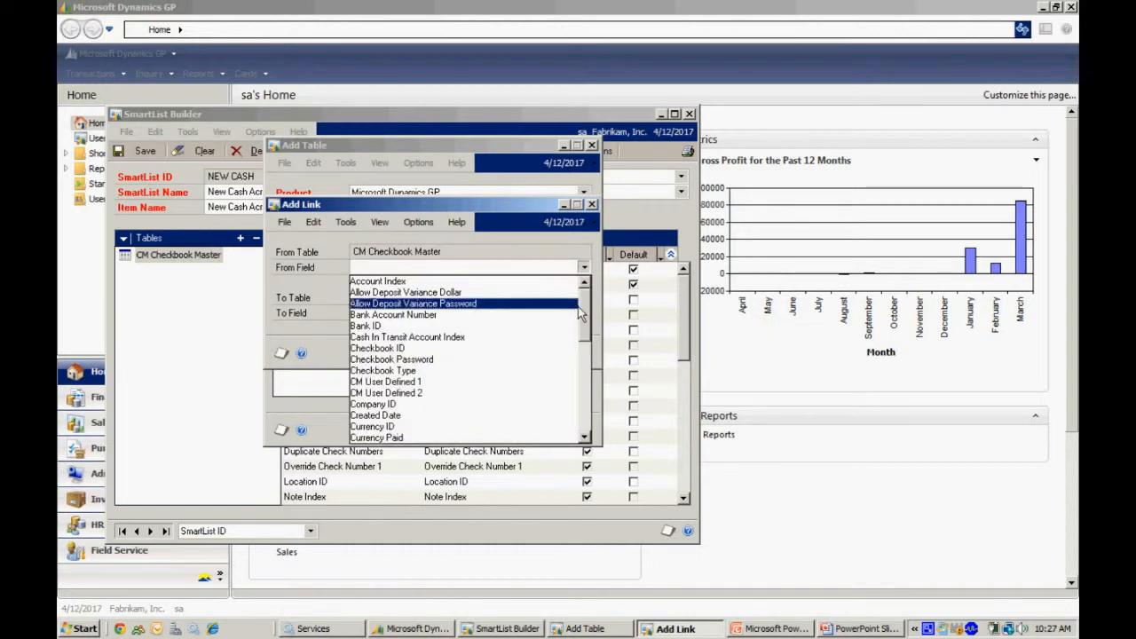
left_click(519, 405)
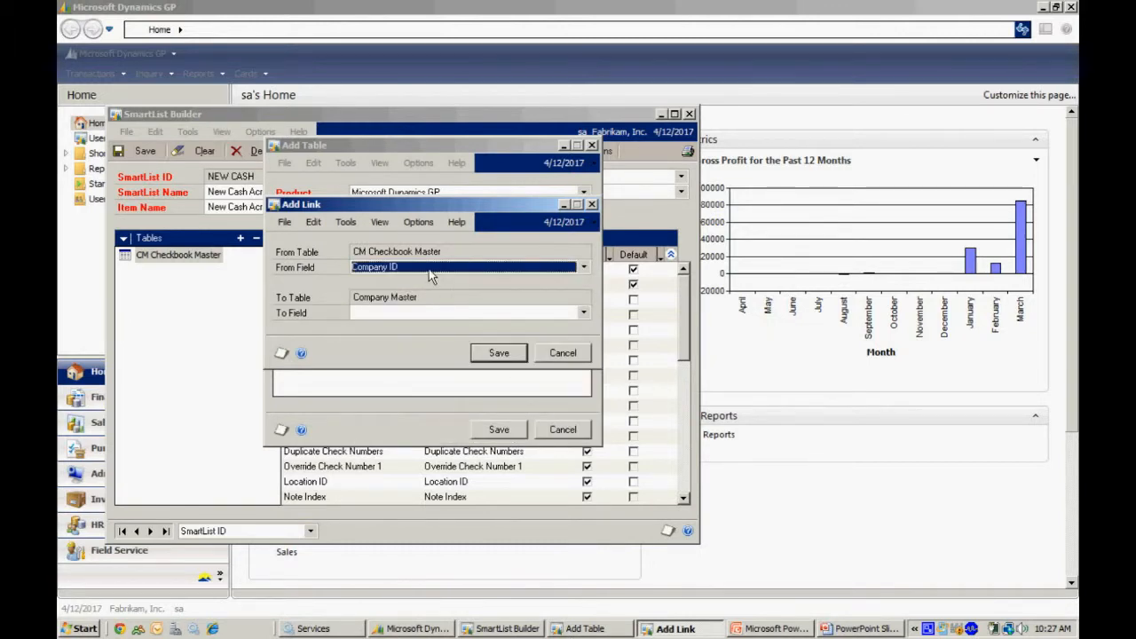
left_click(582, 312)
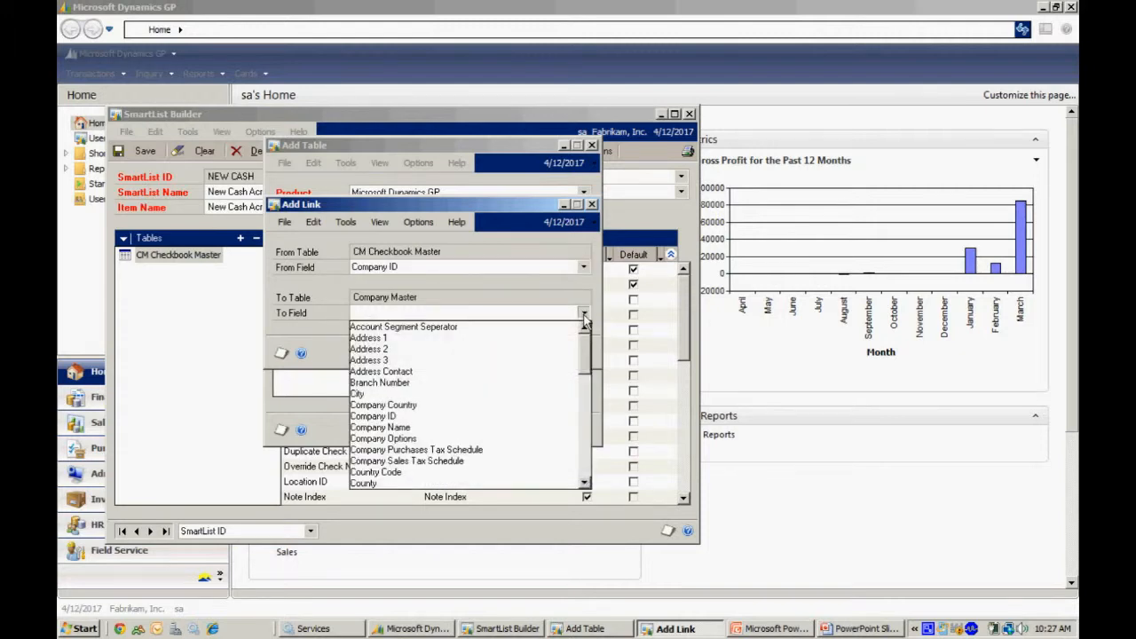
left_click(530, 416)
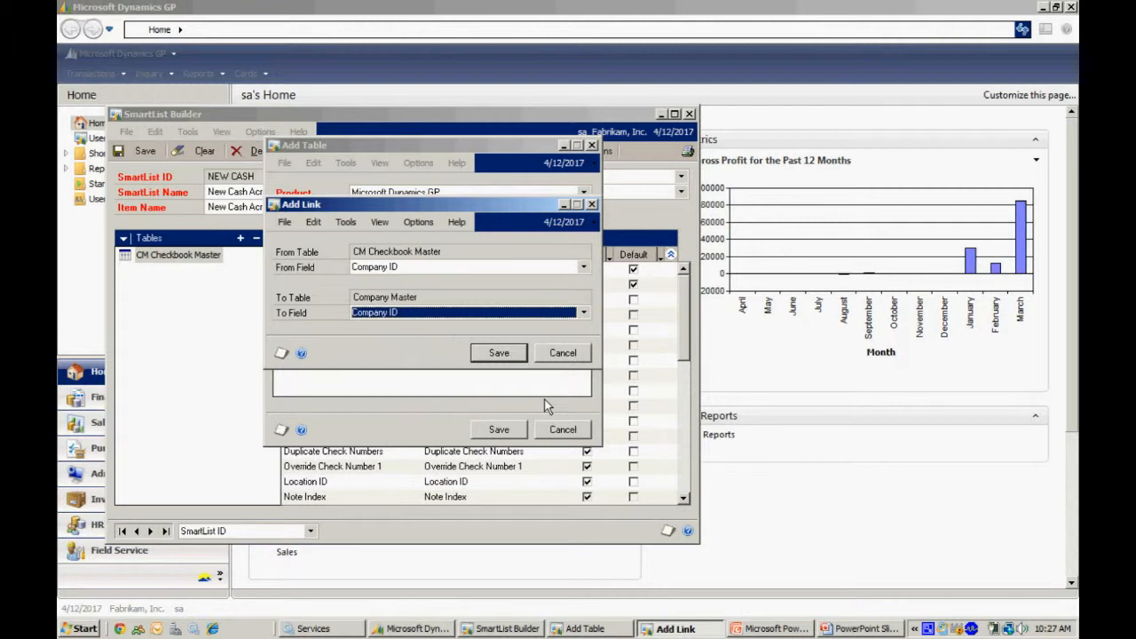
left_click(516, 354)
left_click(502, 431)
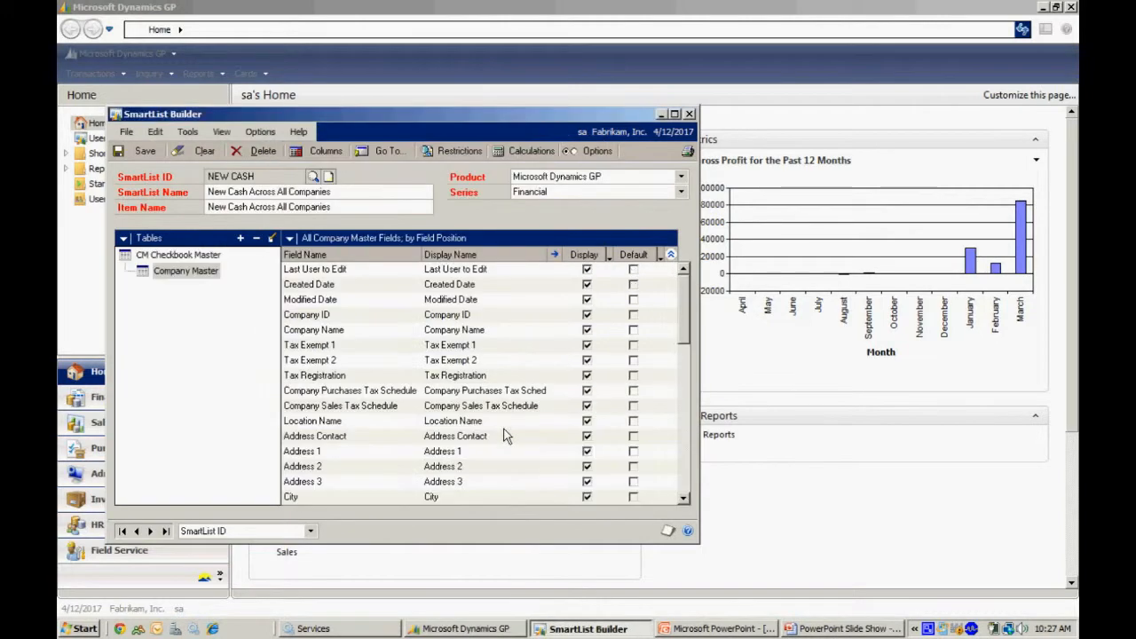
Make the Company Master's Company Name a default column instead of the checkbook table's Company ID, then save the SmartList and close the builder.
left_click(186, 271)
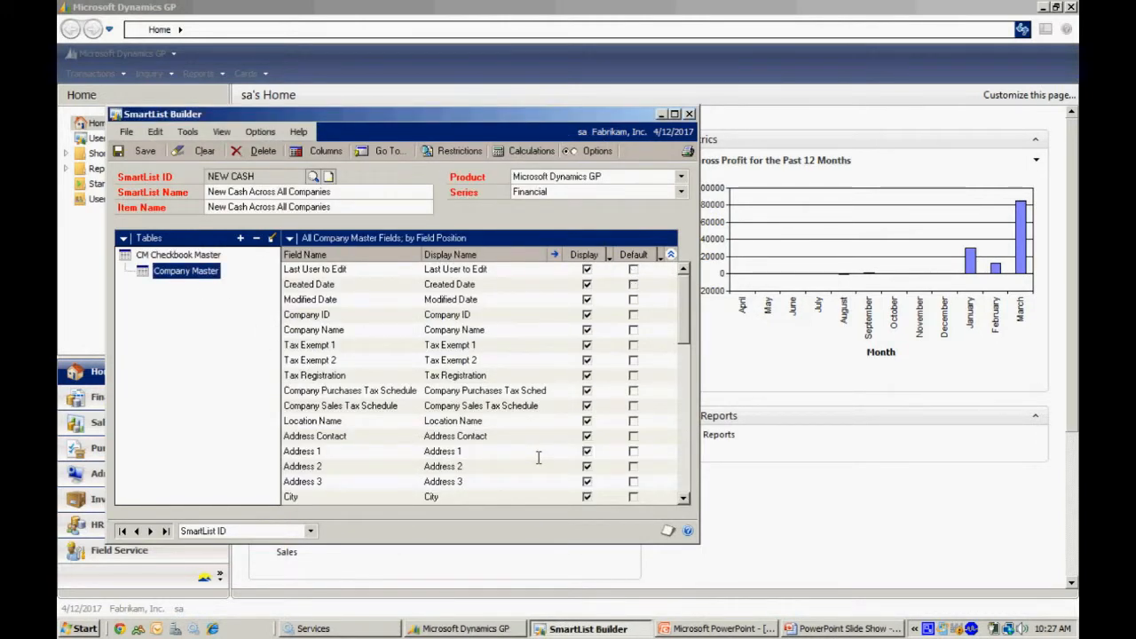
left_click(633, 330)
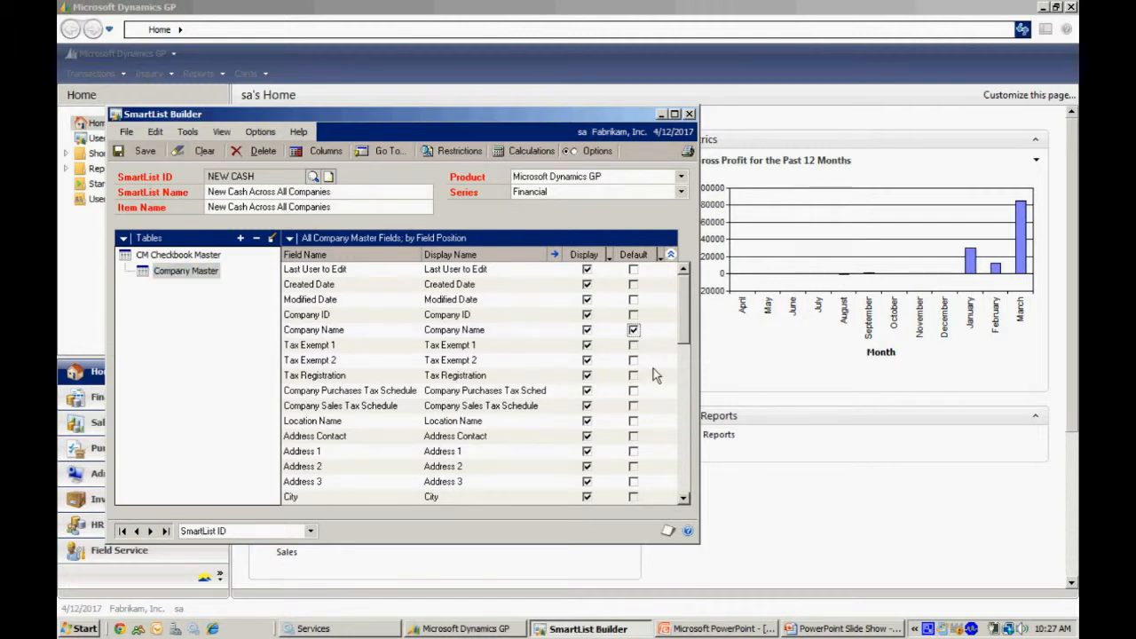
left_click(177, 256)
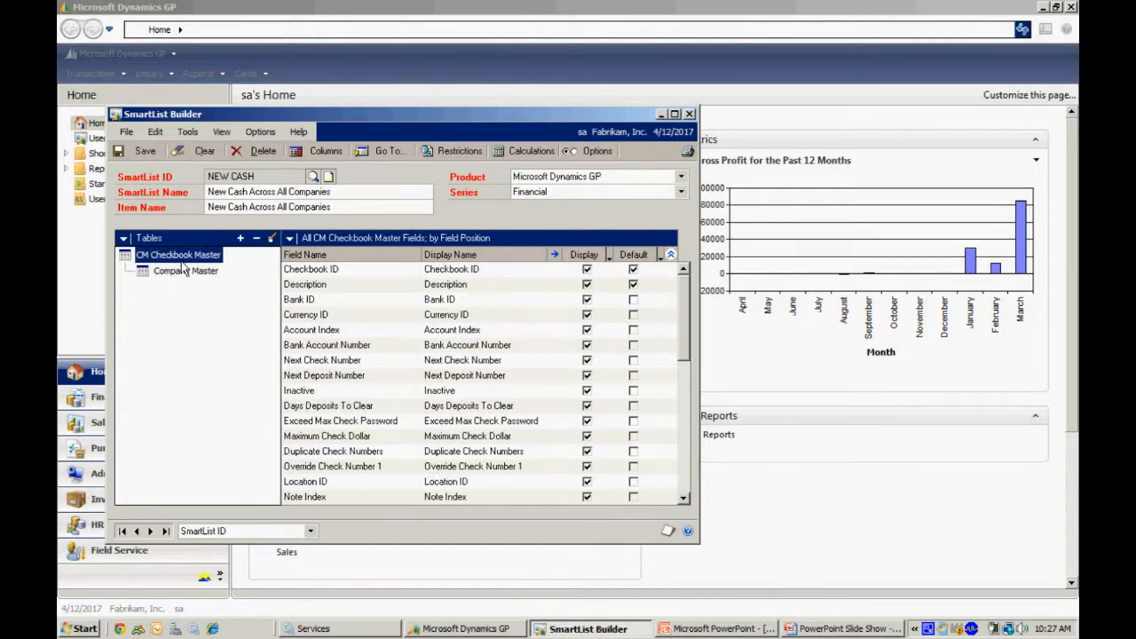
left_click_drag(681, 343, 685, 488)
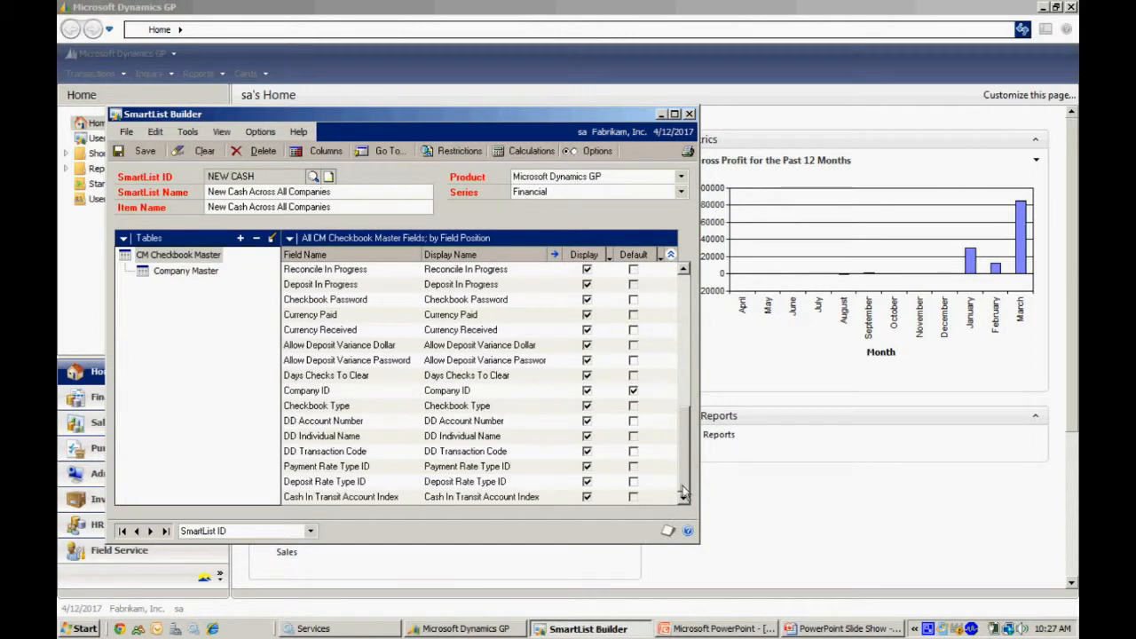
left_click(632, 390)
left_click(144, 152)
left_click(690, 114)
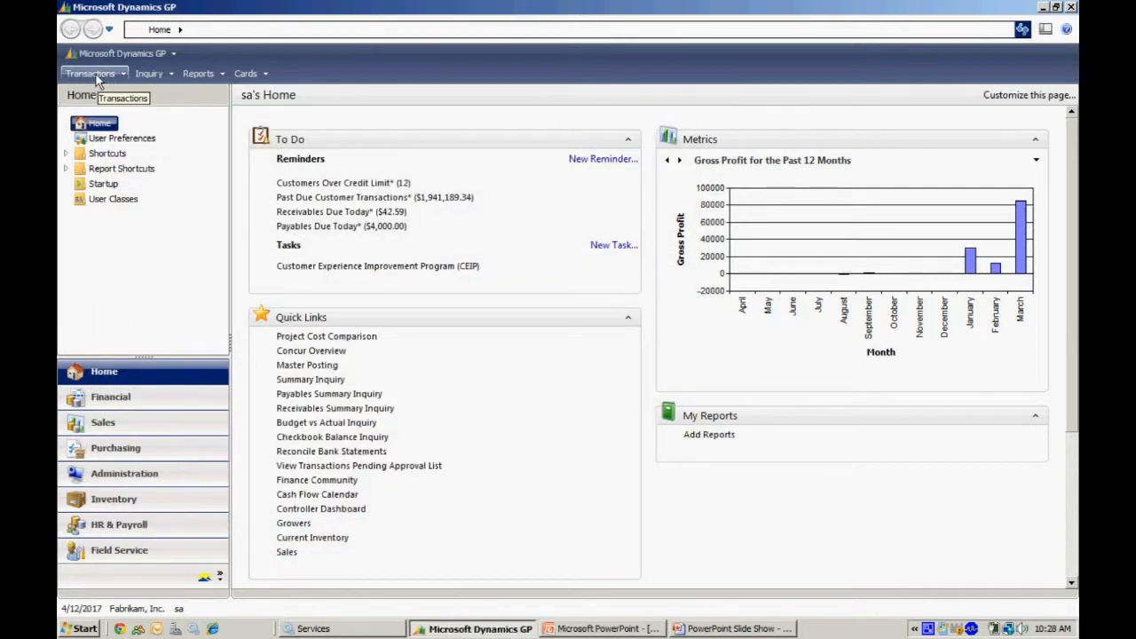
Open SmartList, accept the detected builder changes, and view New Cash Across All Companies under Financial before closing the window.
left_click(120, 53)
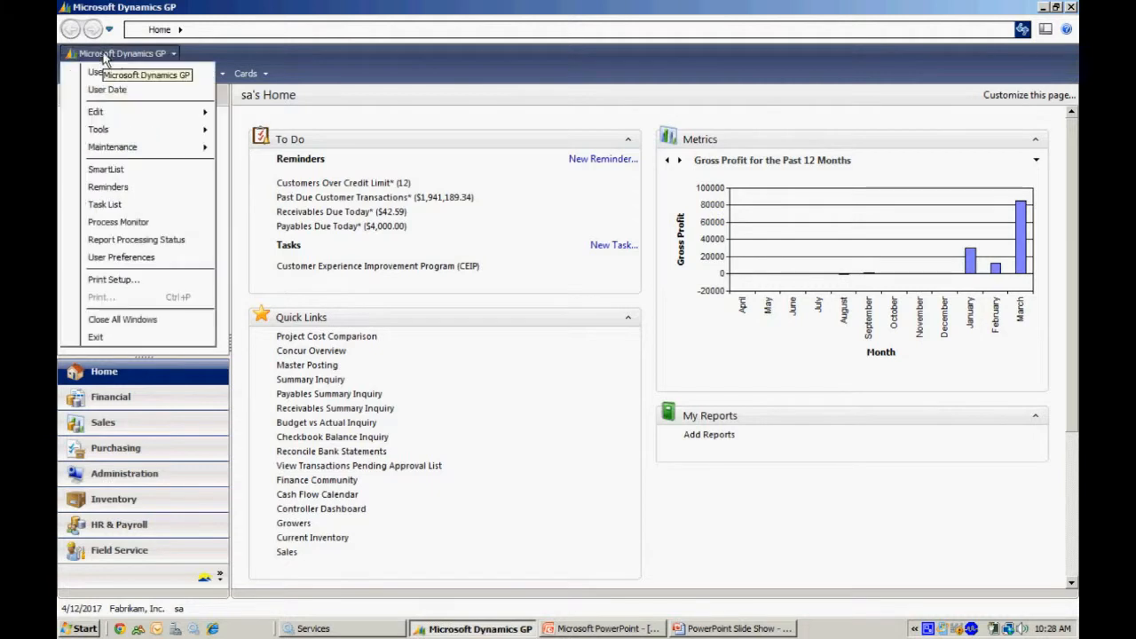
left_click(97, 165)
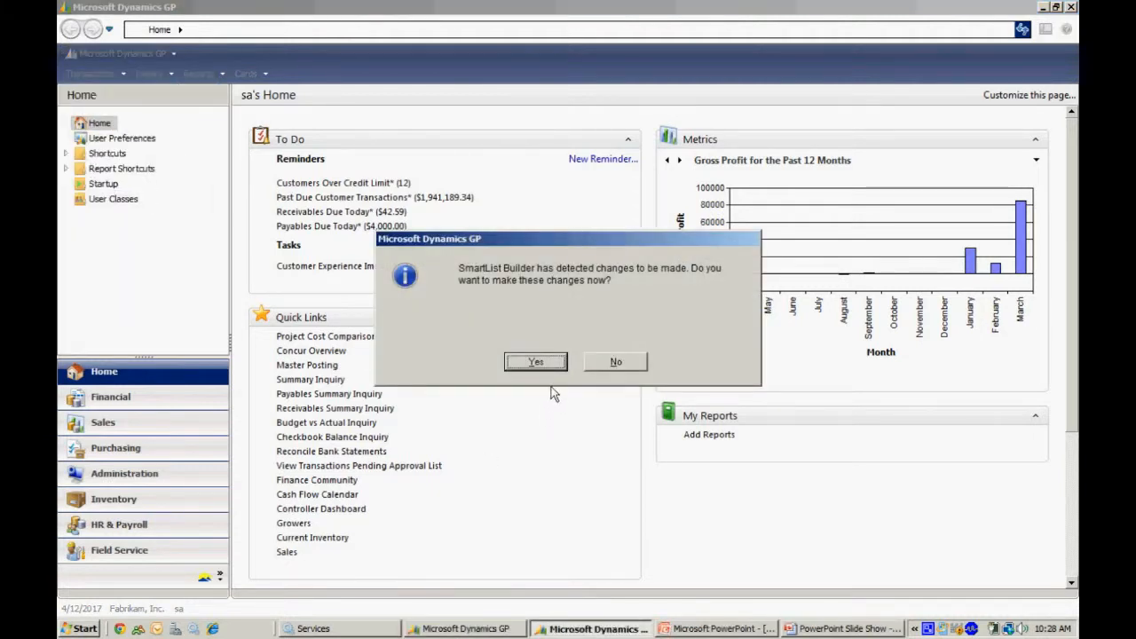
left_click(535, 362)
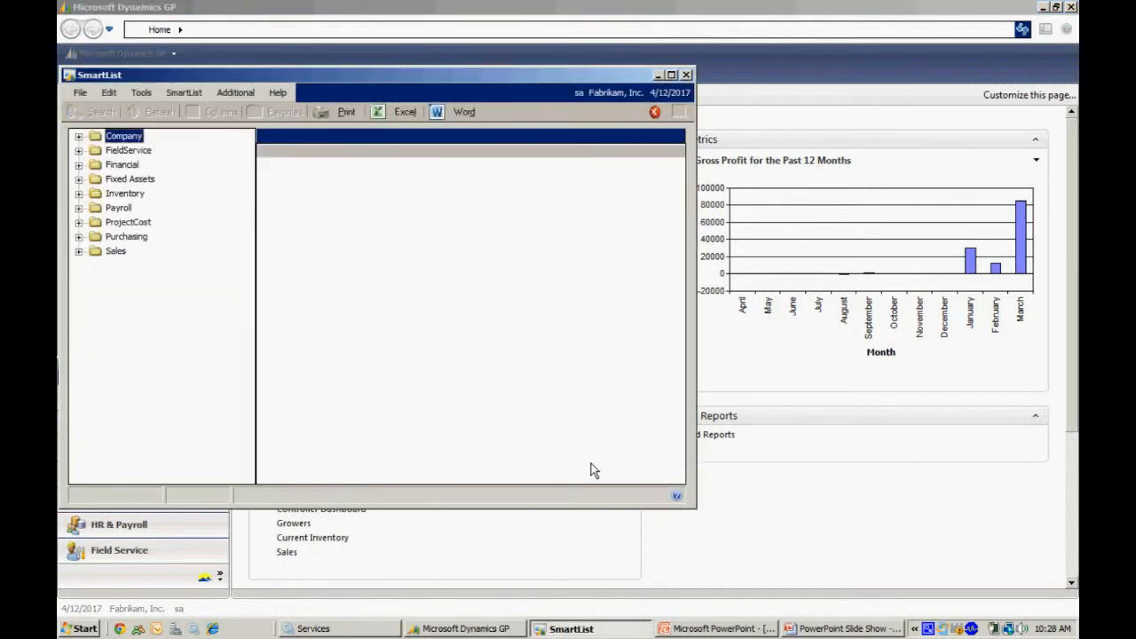
left_click(79, 165)
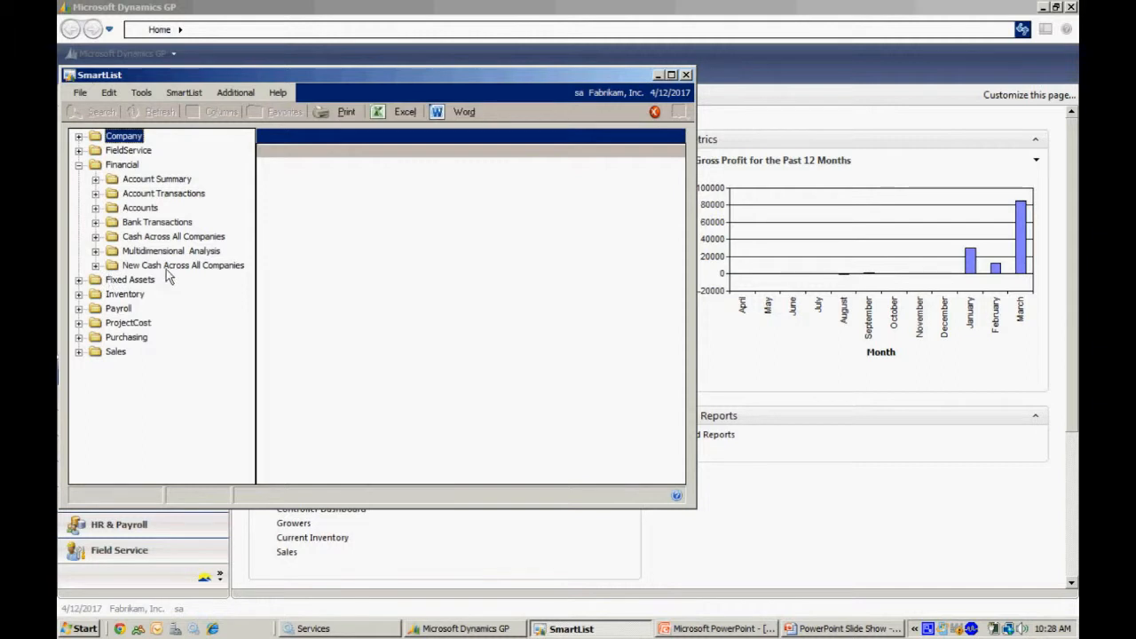
left_click(167, 266)
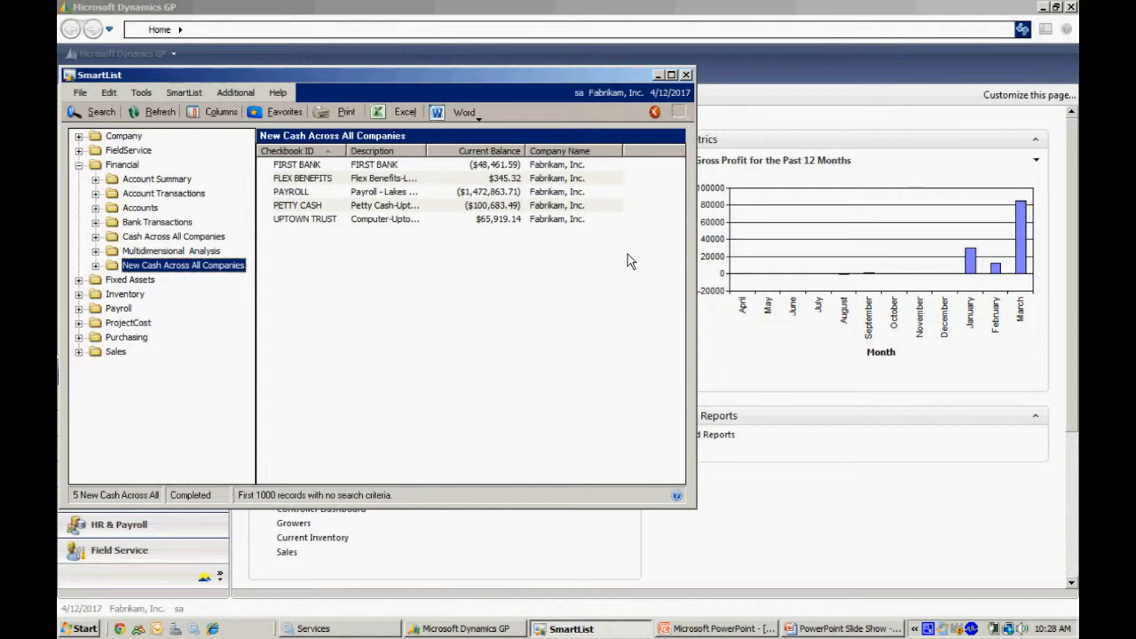
left_click(688, 76)
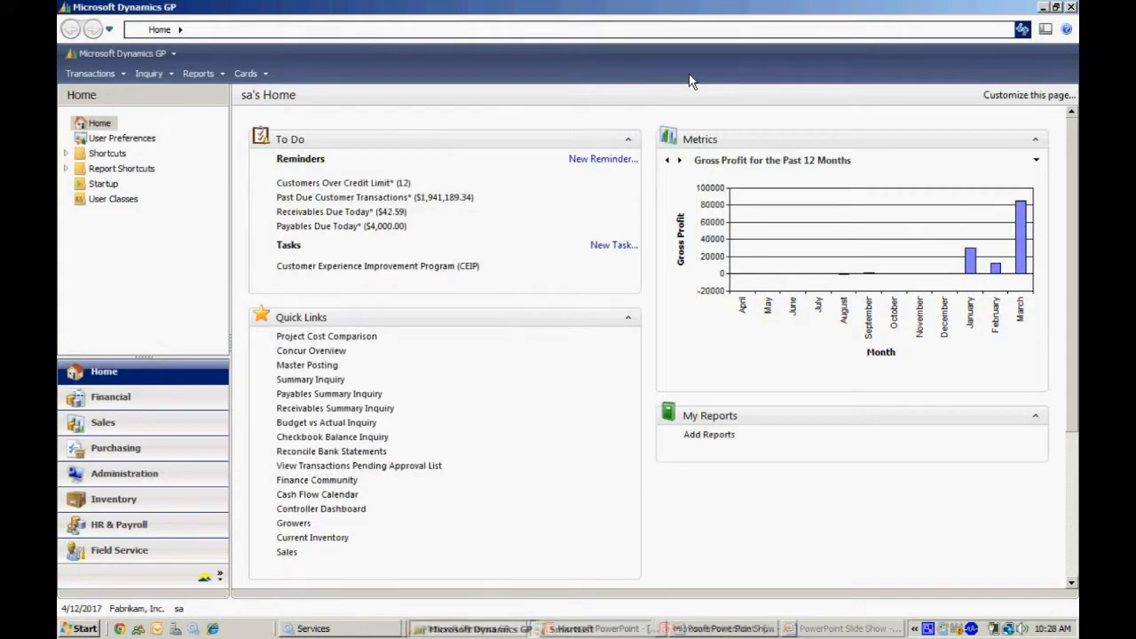
Reopen the NEW CASH SmartList in SmartList Builder.
left_click(105, 53)
mouse_move(116, 133)
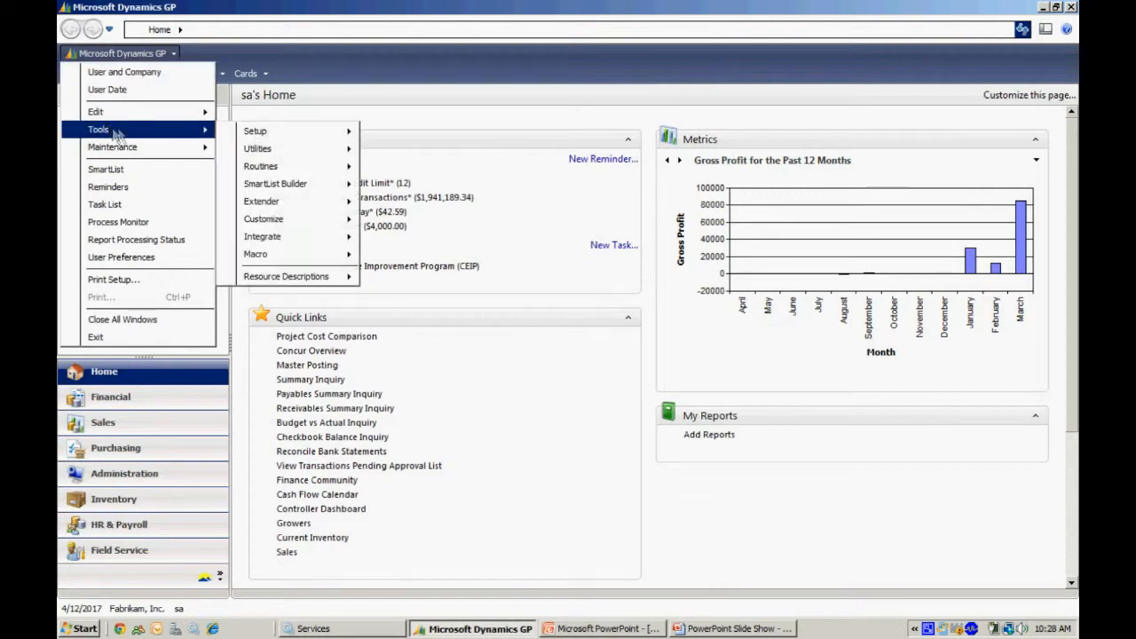
left_click(395, 189)
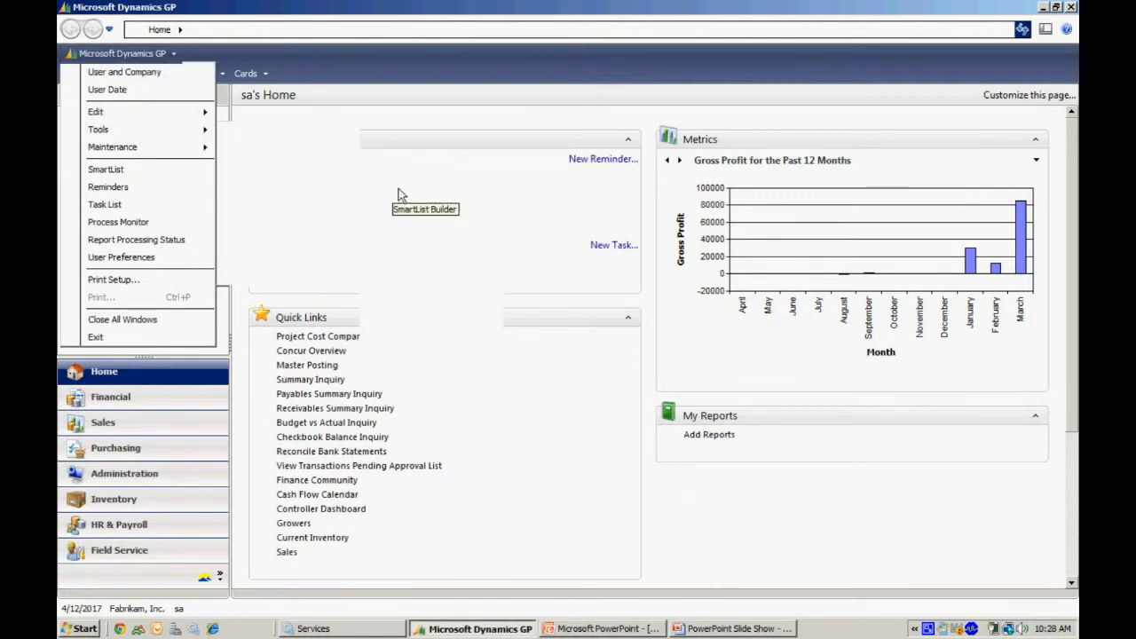
left_click(311, 179)
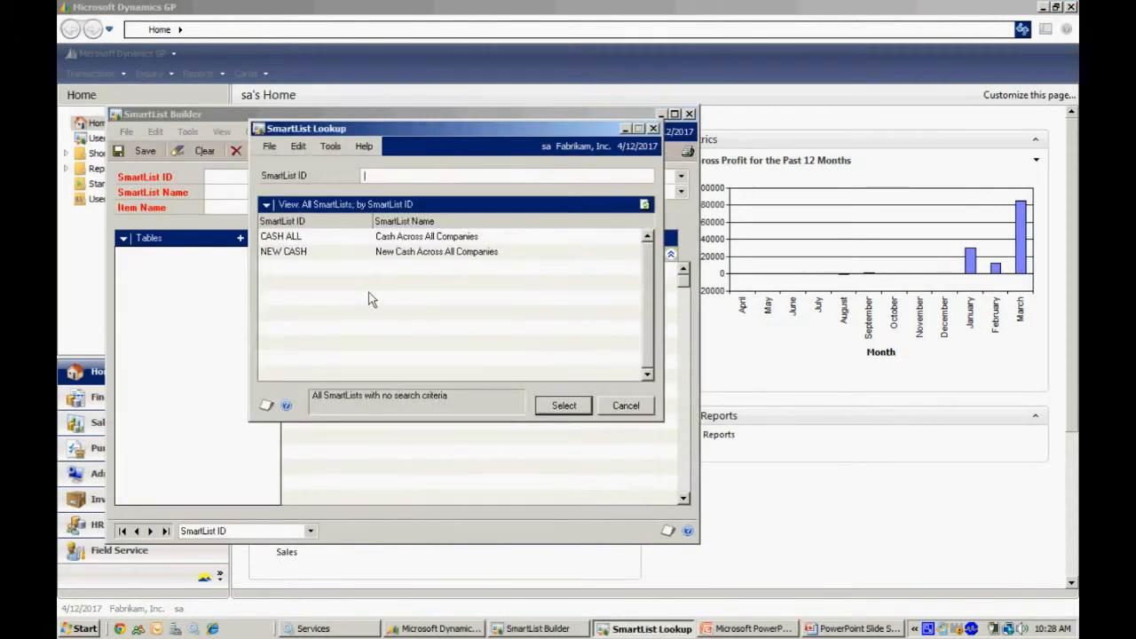
double_click(328, 252)
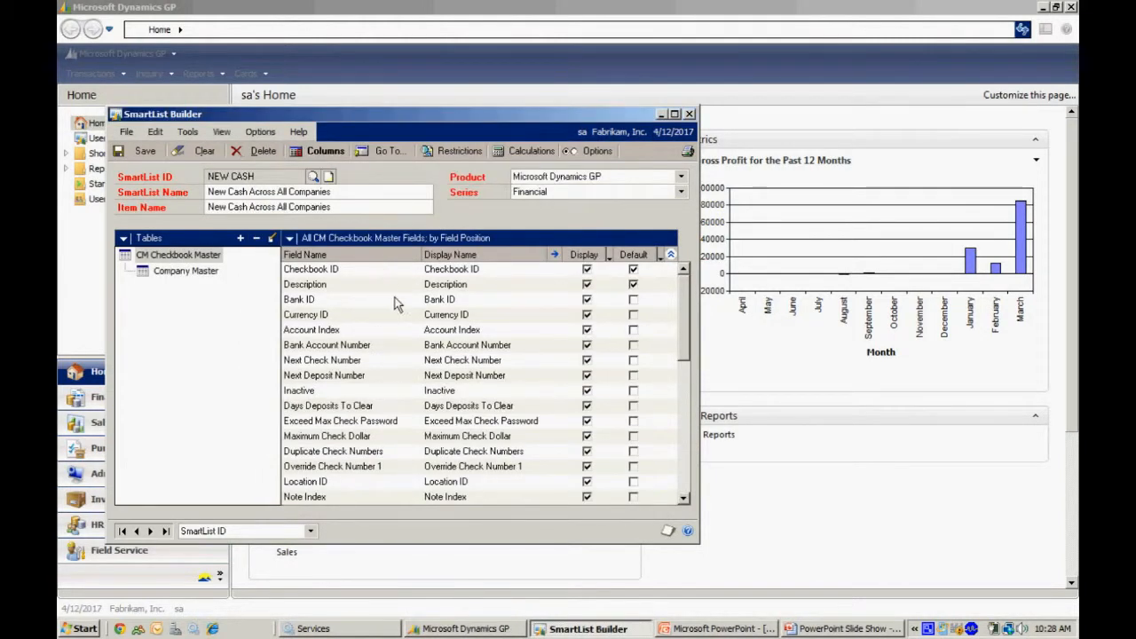
Enable the Multicompany SmartList option with Fabrikam, Inc. included, then save the SmartList and close the builder.
left_click(589, 152)
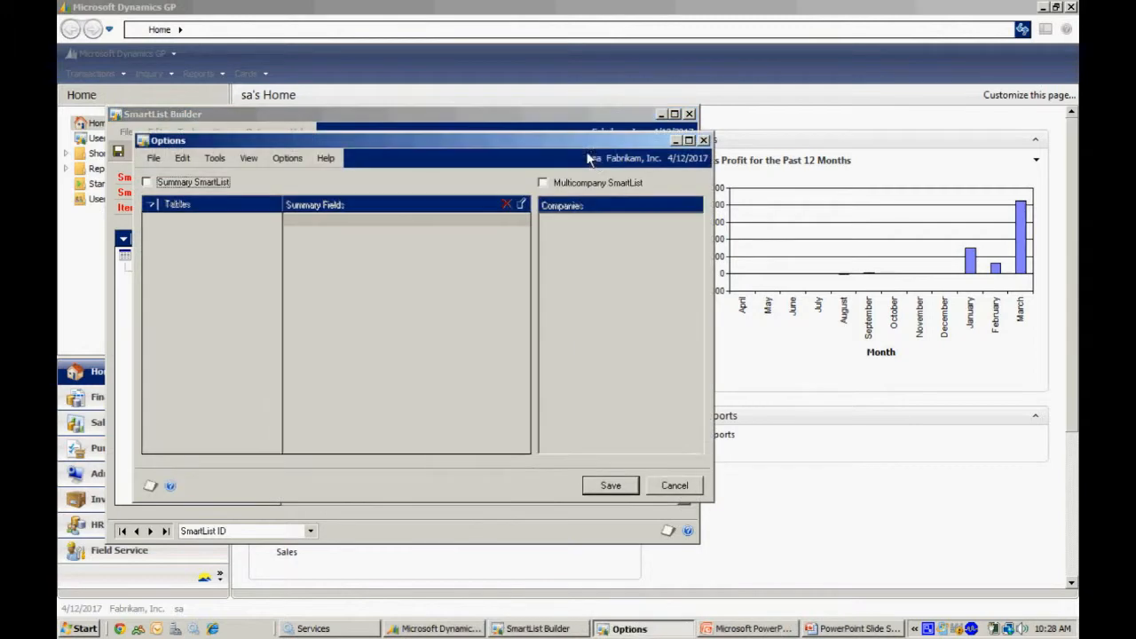
left_click(544, 182)
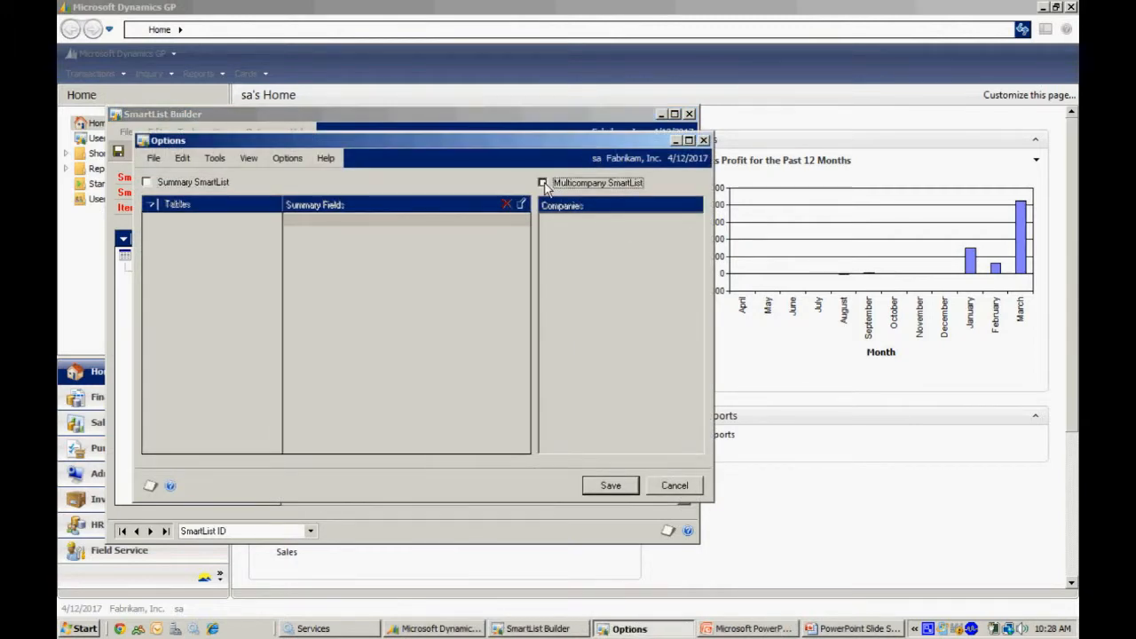
left_click(549, 220)
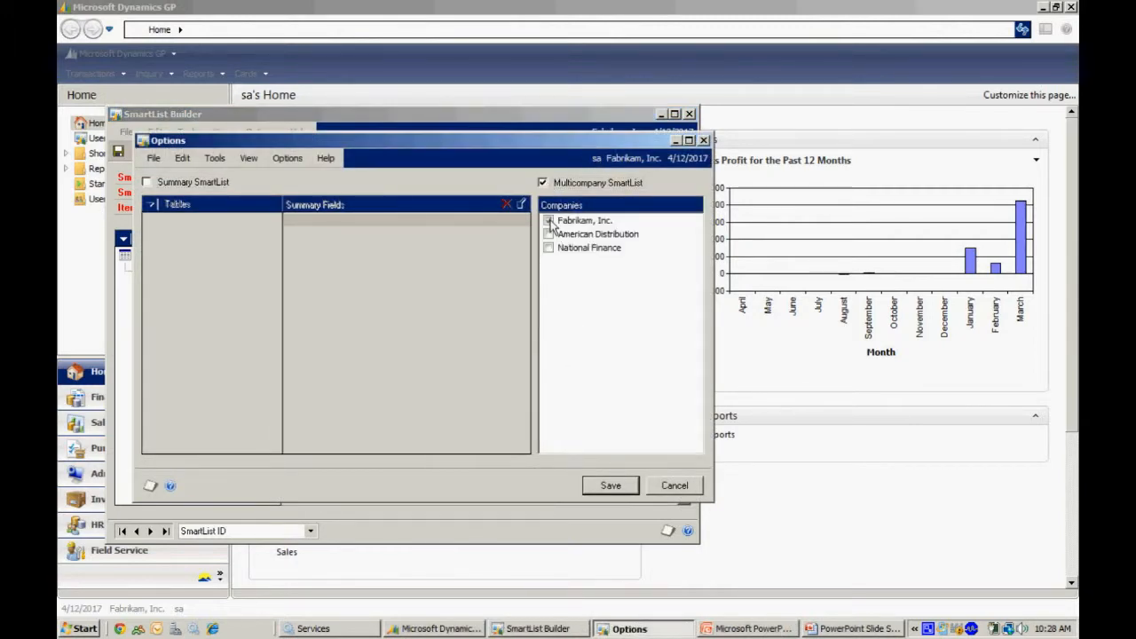
left_click(609, 485)
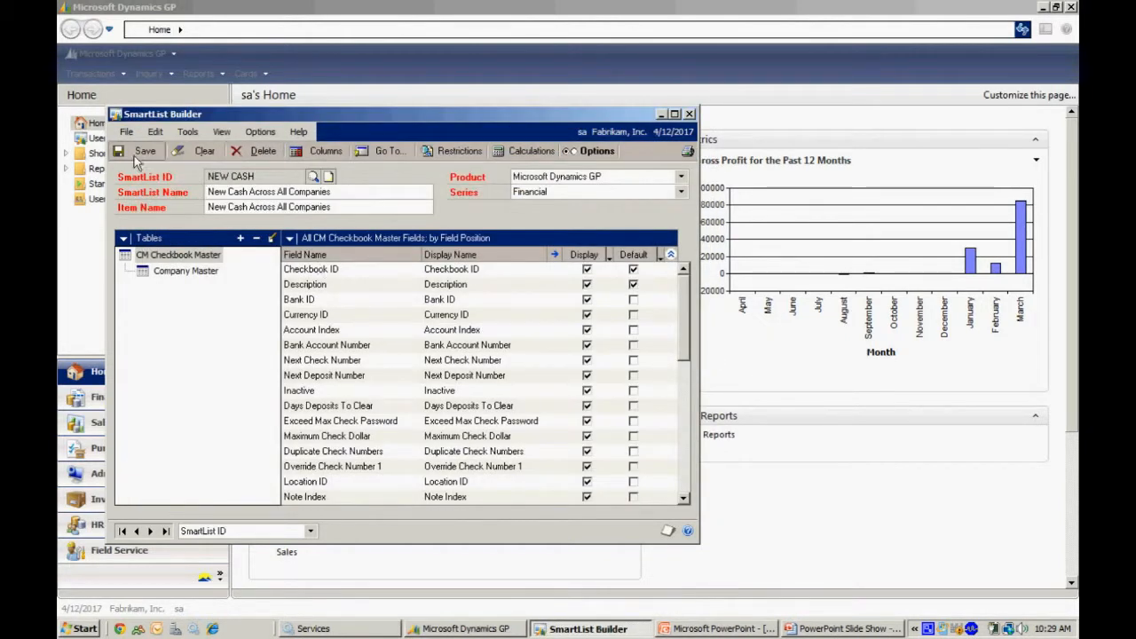
left_click(142, 151)
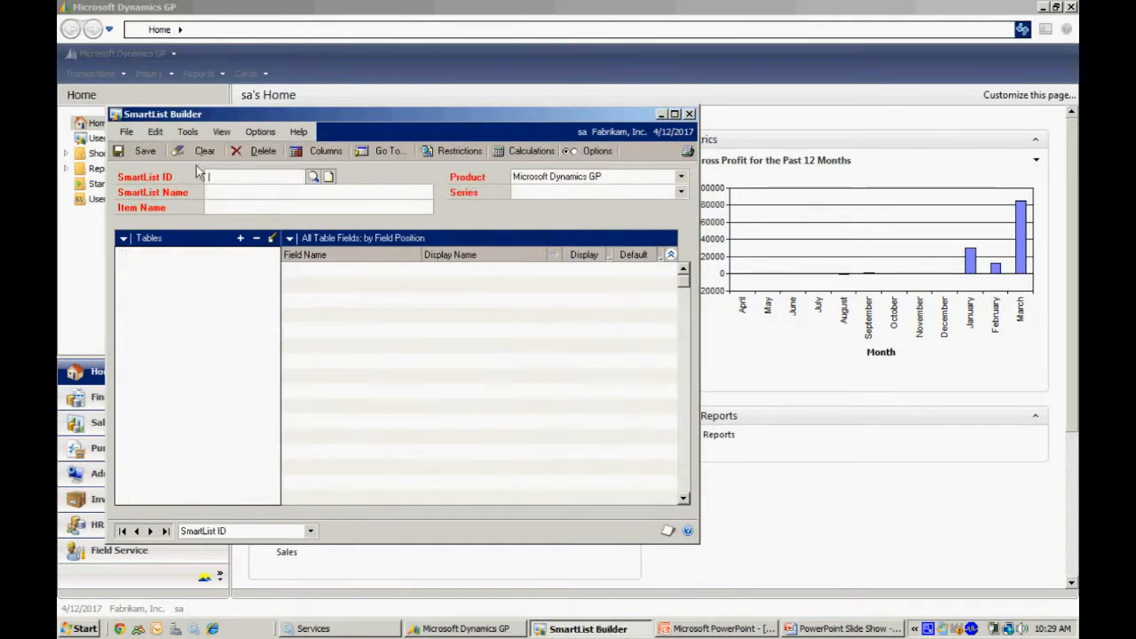
left_click(689, 114)
Apply the multicompany change on reopening SmartList and run New Cash Across All Companies from the Financial folder again.
left_click(119, 54)
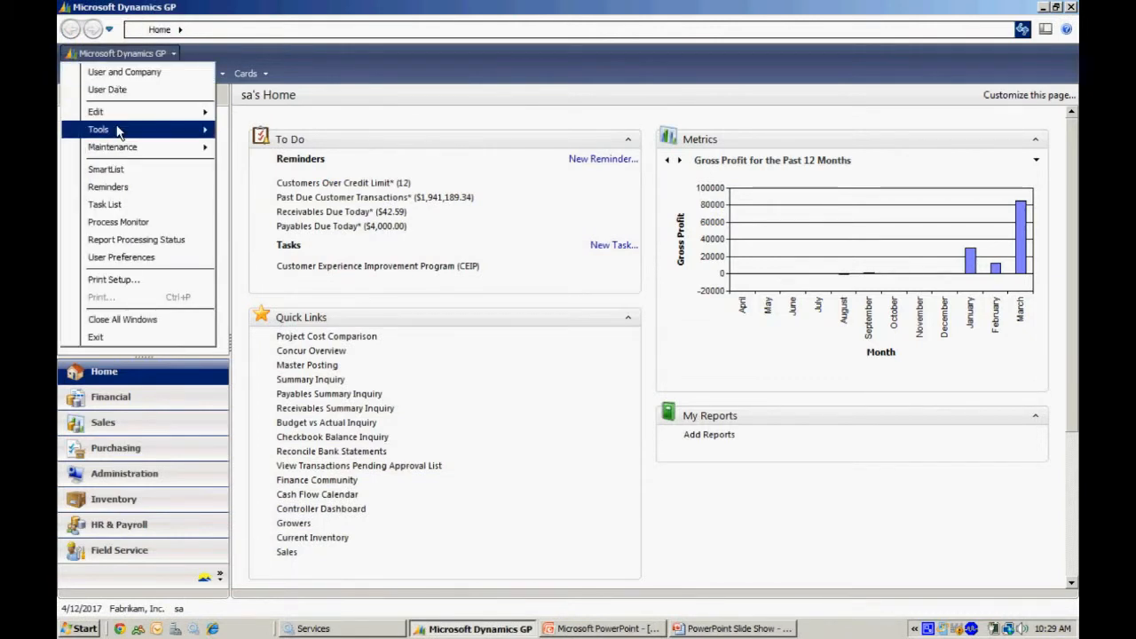
mouse_move(117, 129)
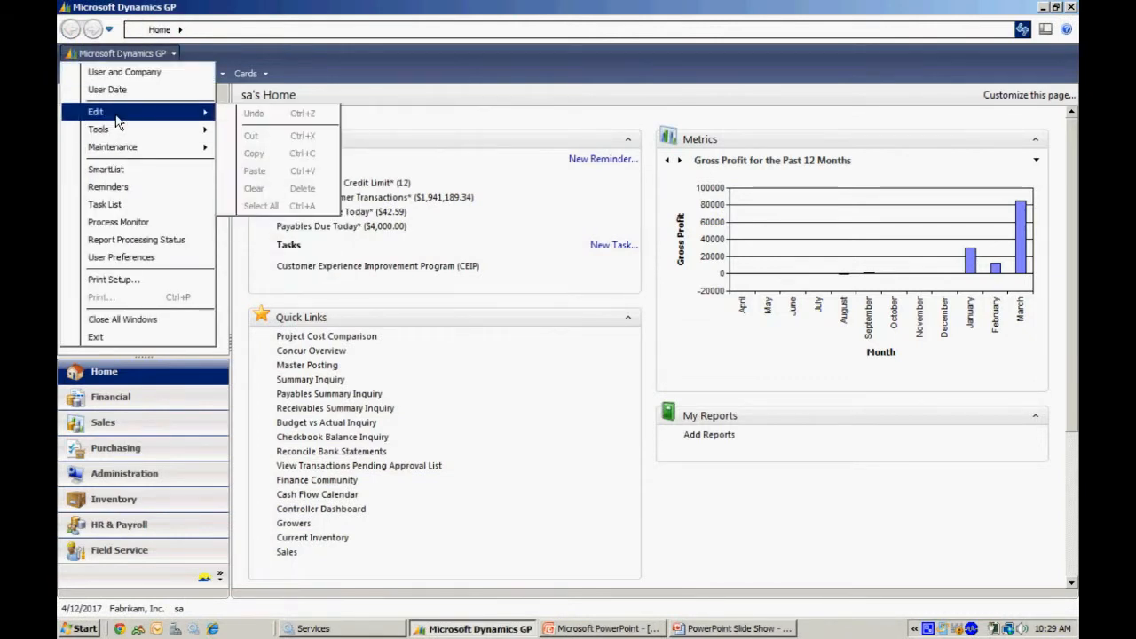
left_click(107, 168)
left_click(540, 361)
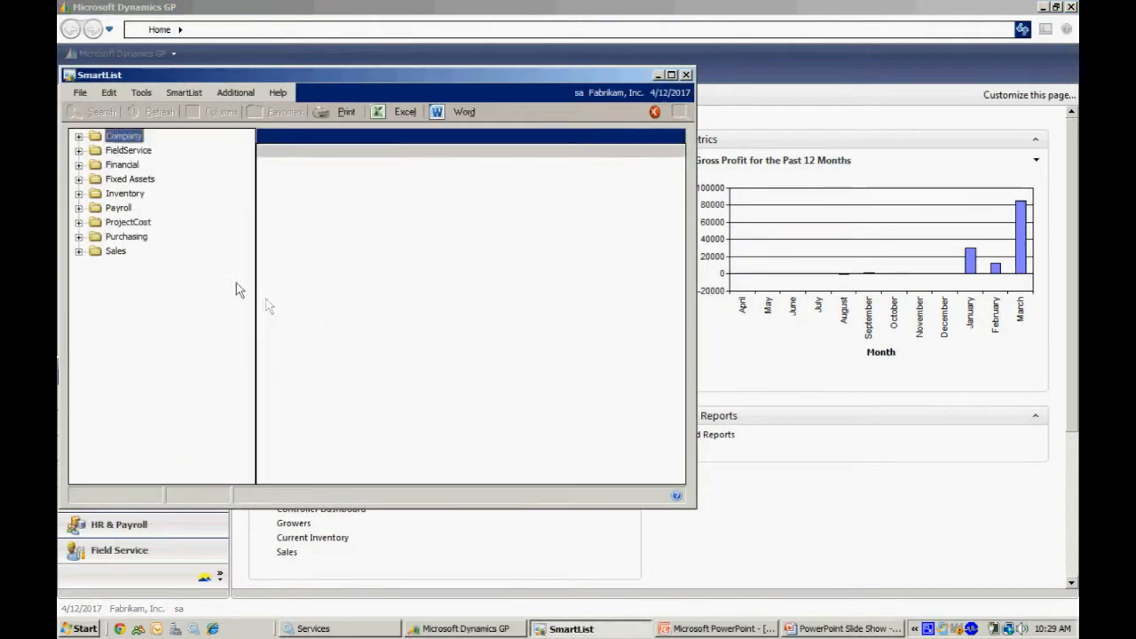
left_click(79, 164)
left_click(177, 265)
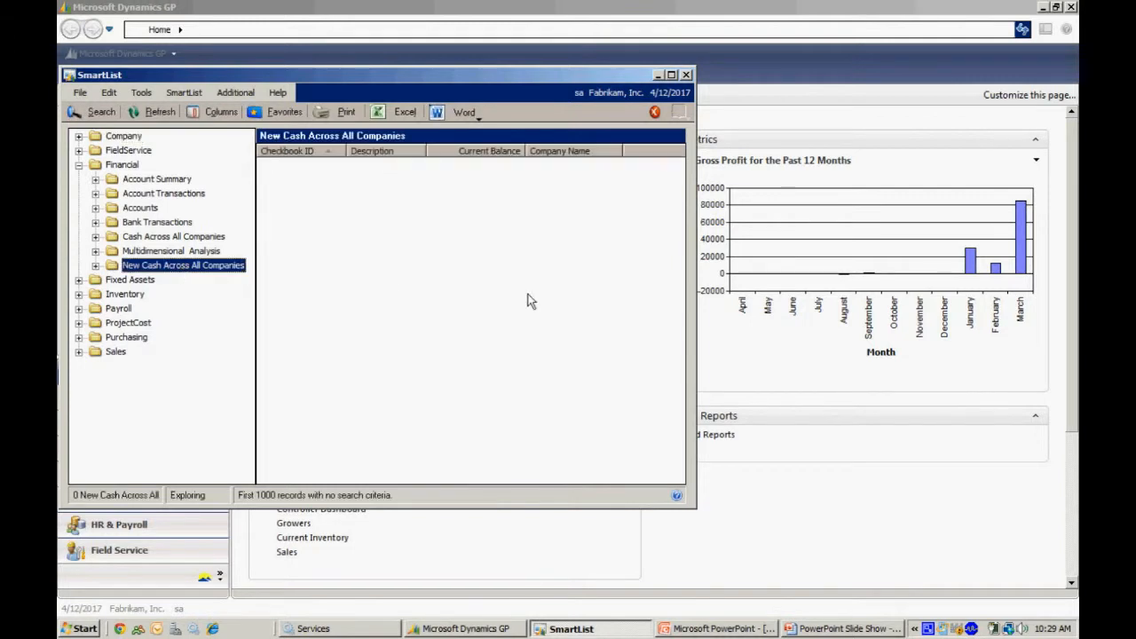